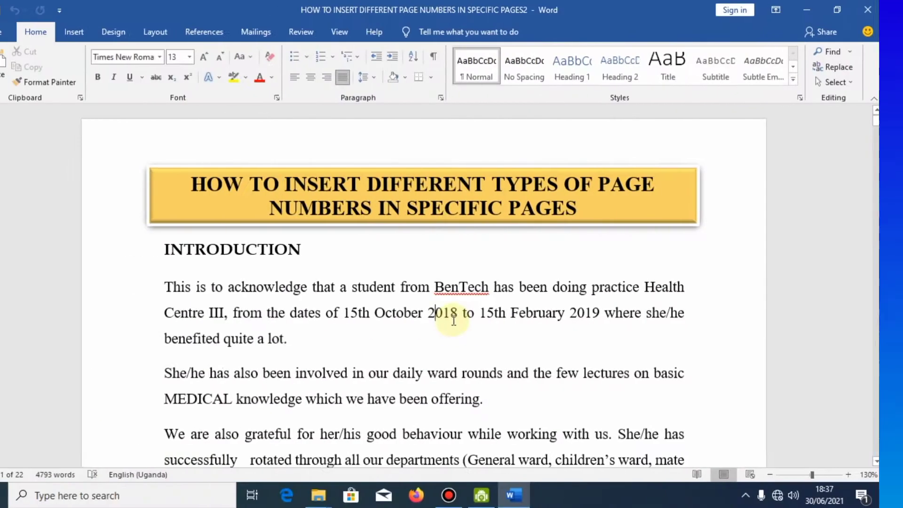
scroll(442, 329, "down", 3)
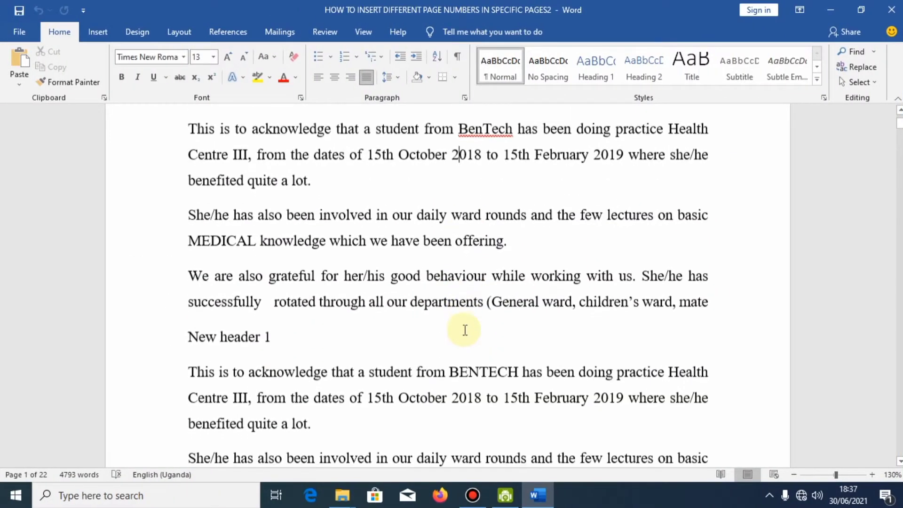
scroll(465, 330, "up", 3)
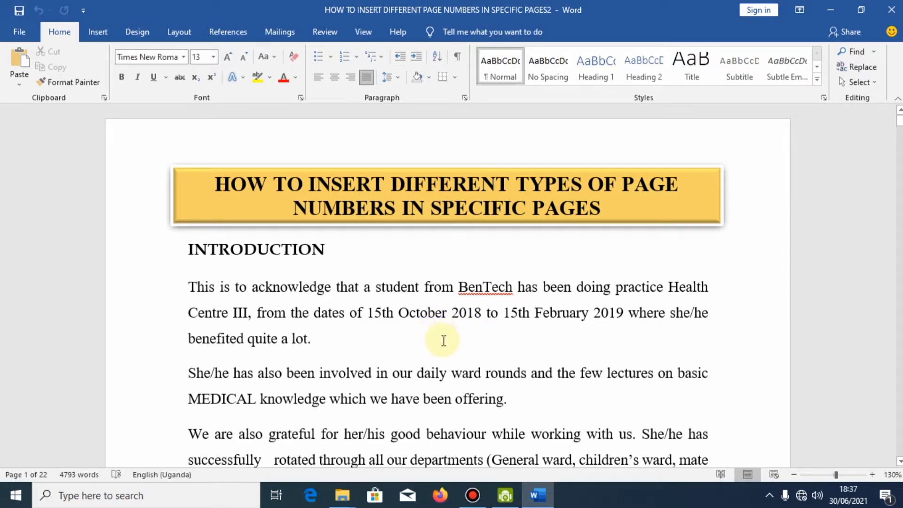
left_click(371, 268)
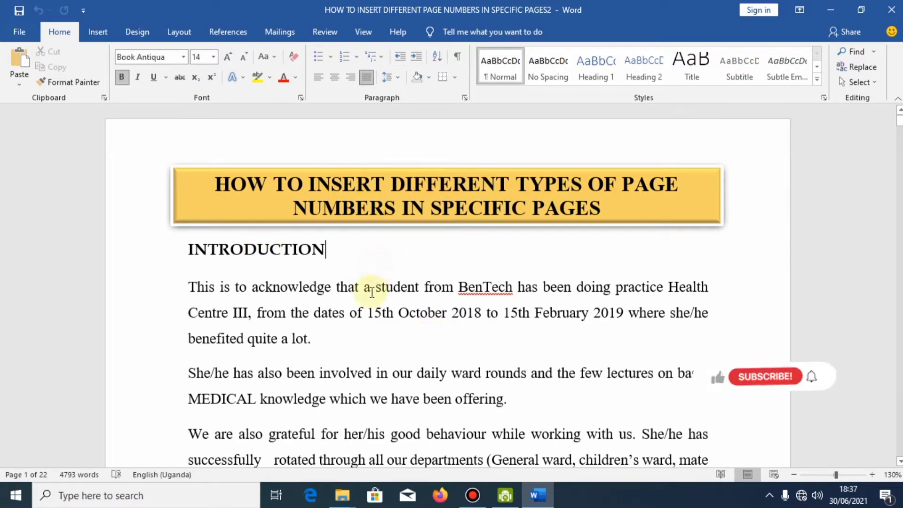
scroll(370, 300, "down", 3)
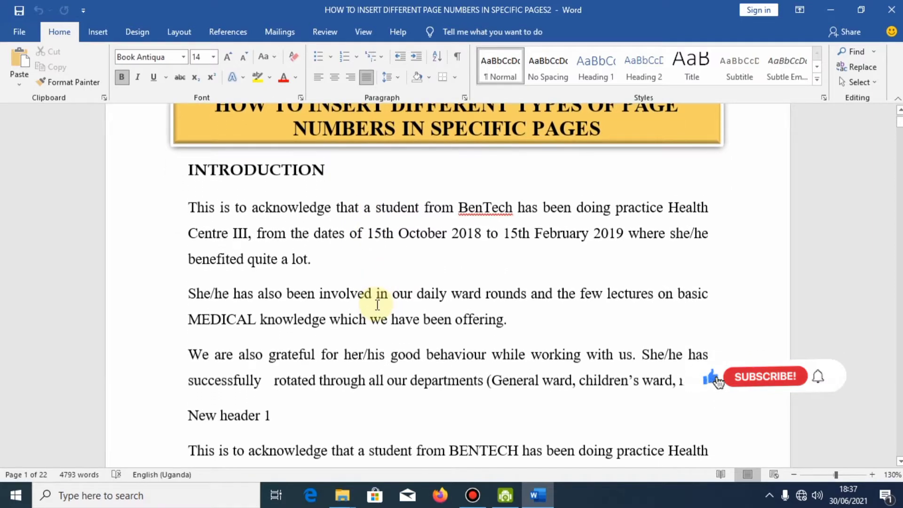
scroll(416, 324, "up", 3)
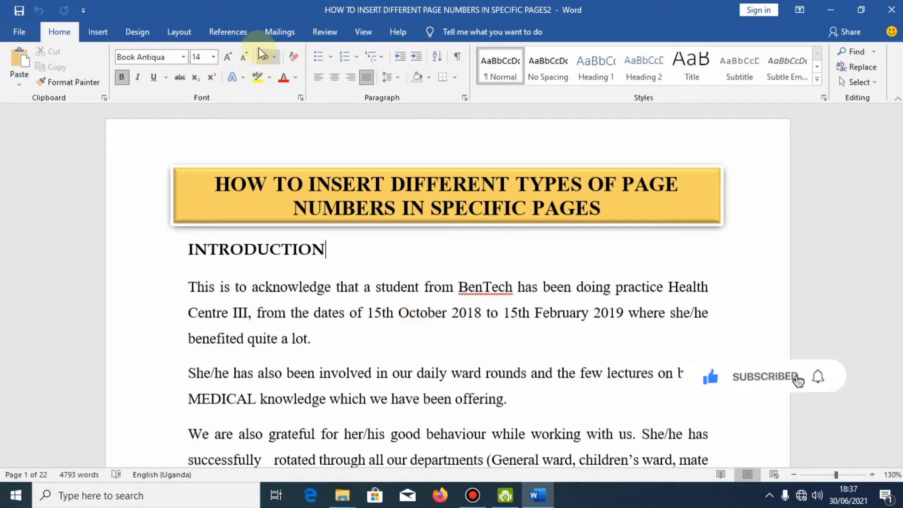
left_click(179, 32)
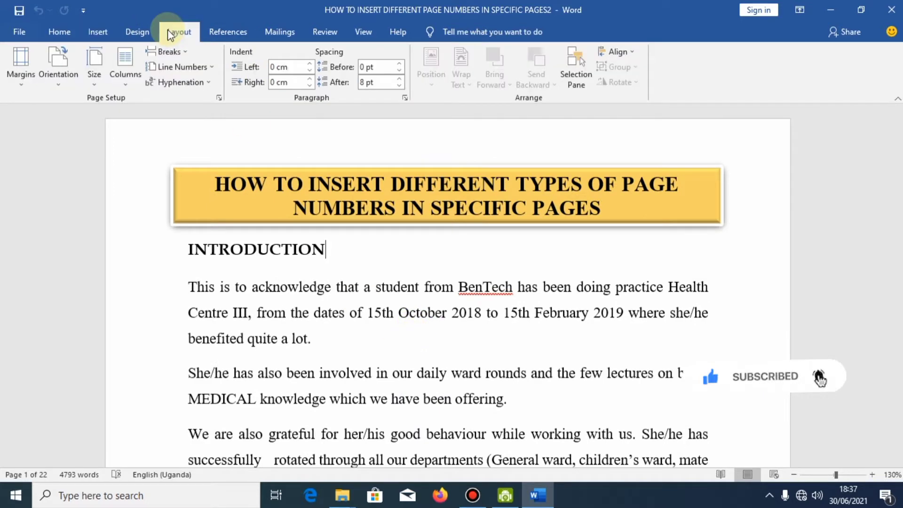
left_click(169, 52)
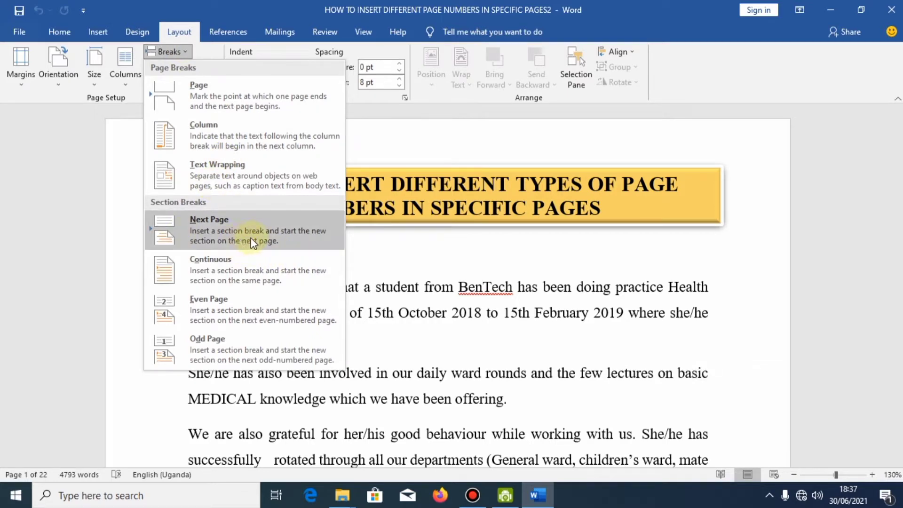
left_click(528, 302)
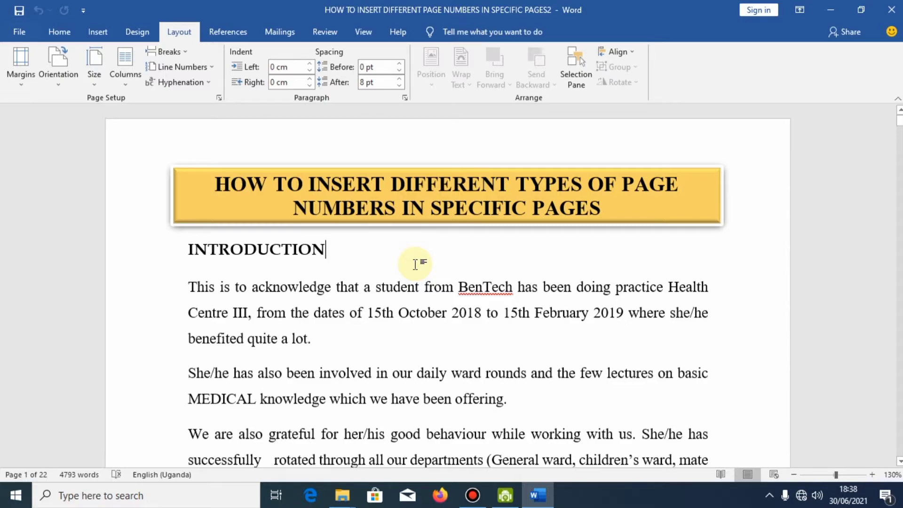
Review the document's pages from the introduction through the background and acknowledgement sections to the table of contents
scroll(414, 275, "down", 15)
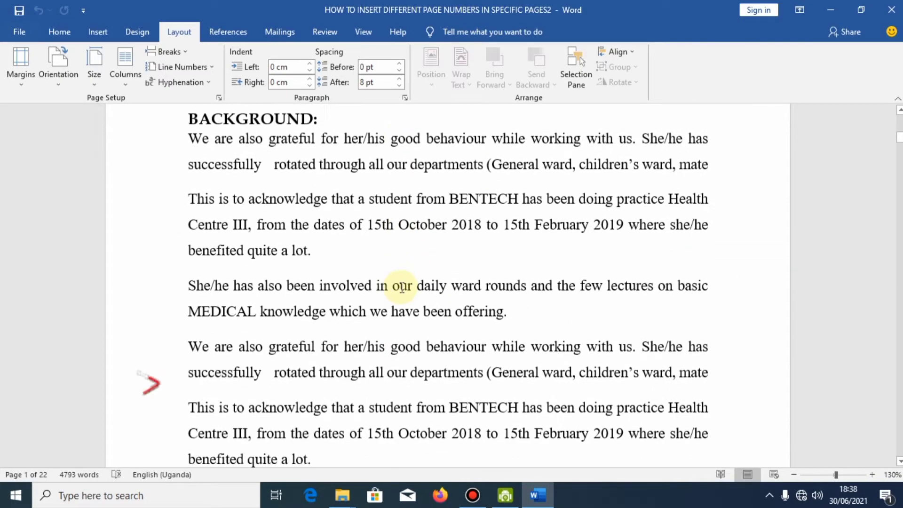
scroll(404, 285, "up", 15)
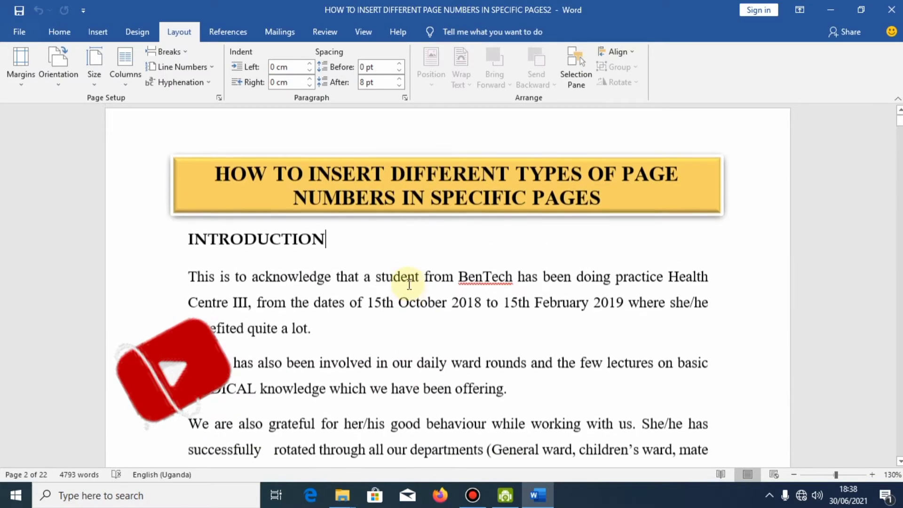
scroll(405, 301, "down", 15)
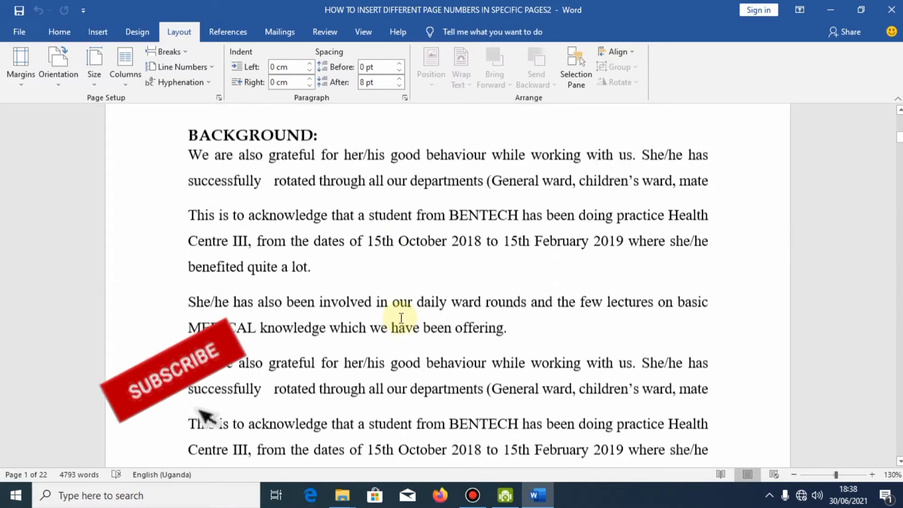
scroll(401, 318, "down", 5)
scroll(406, 254, "down", 3)
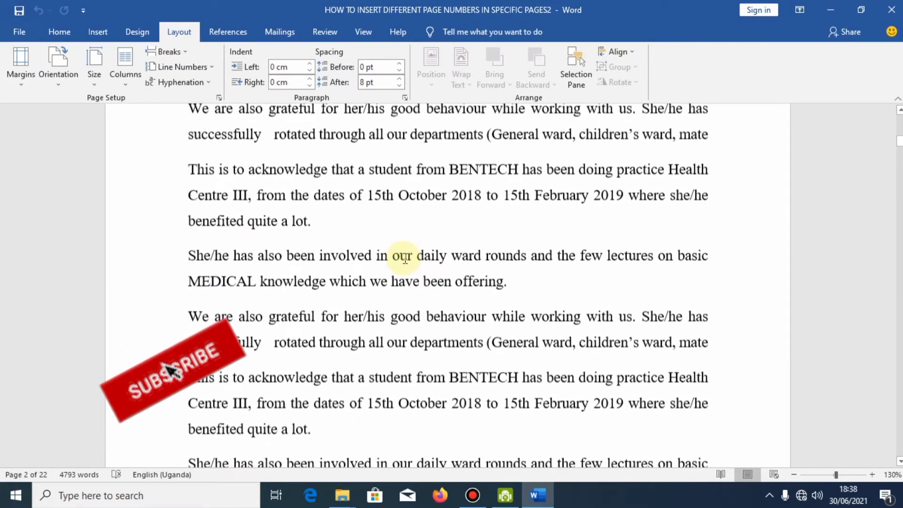
scroll(411, 261, "down", 12)
scroll(419, 273, "down", 12)
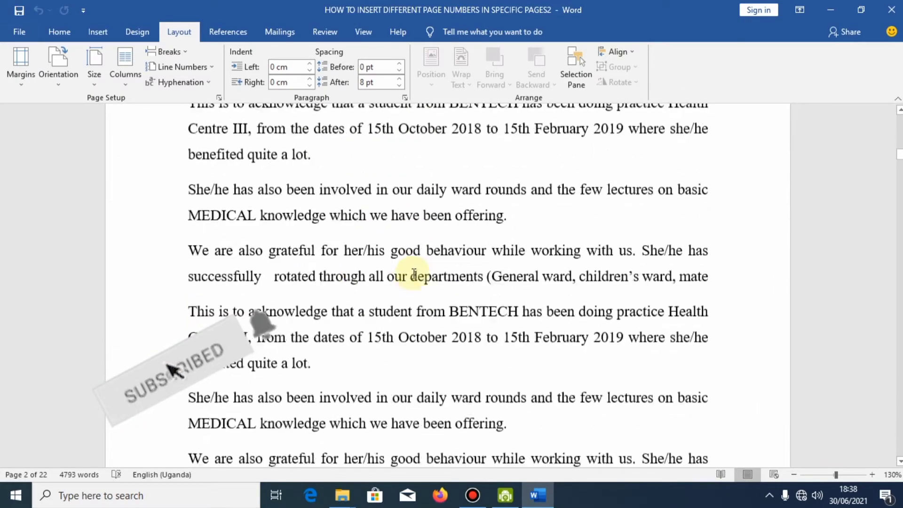
scroll(427, 276, "down", 12)
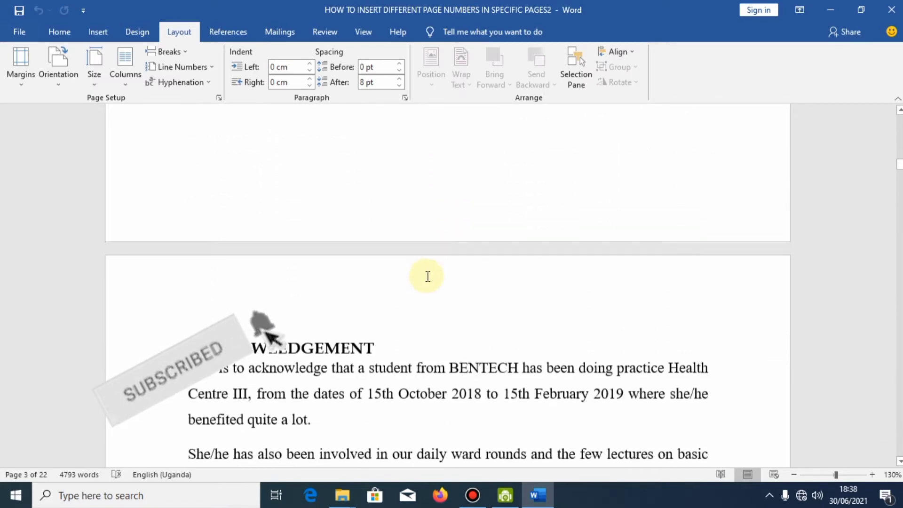
scroll(427, 280, "down", 12)
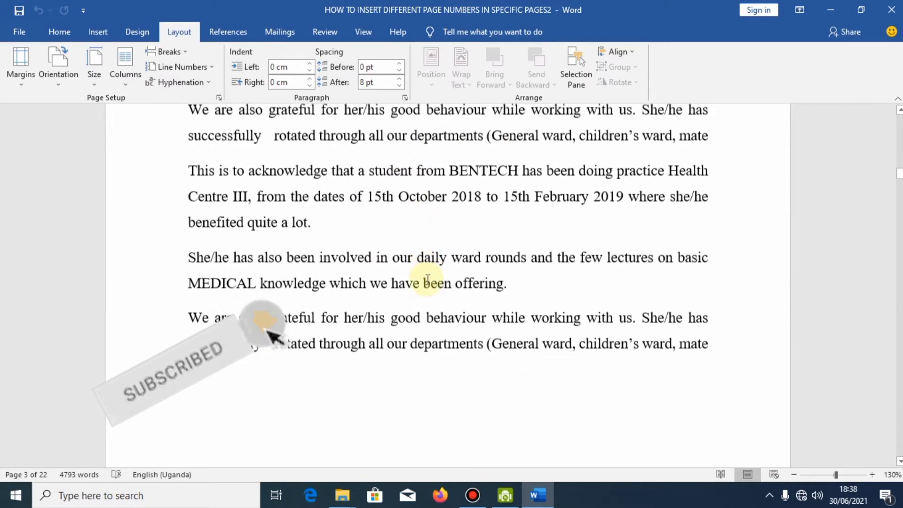
scroll(428, 283, "down", 12)
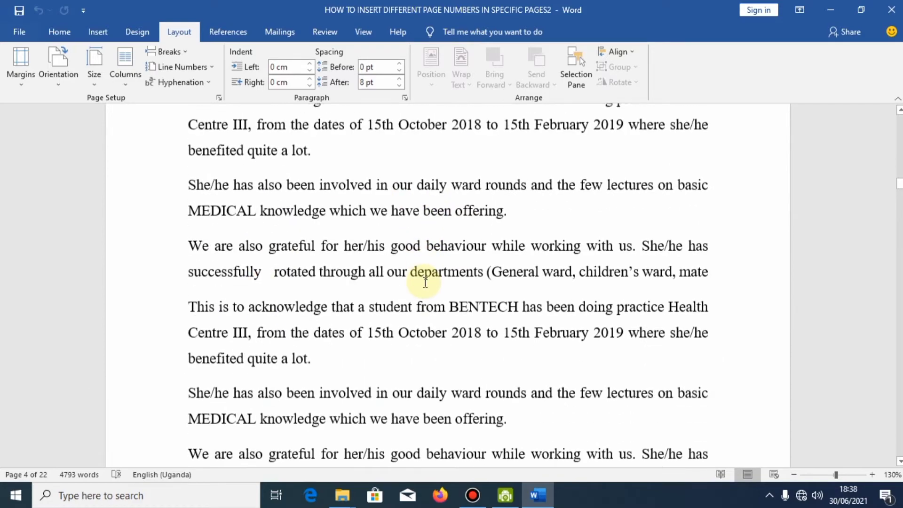
scroll(405, 296, "down", 10)
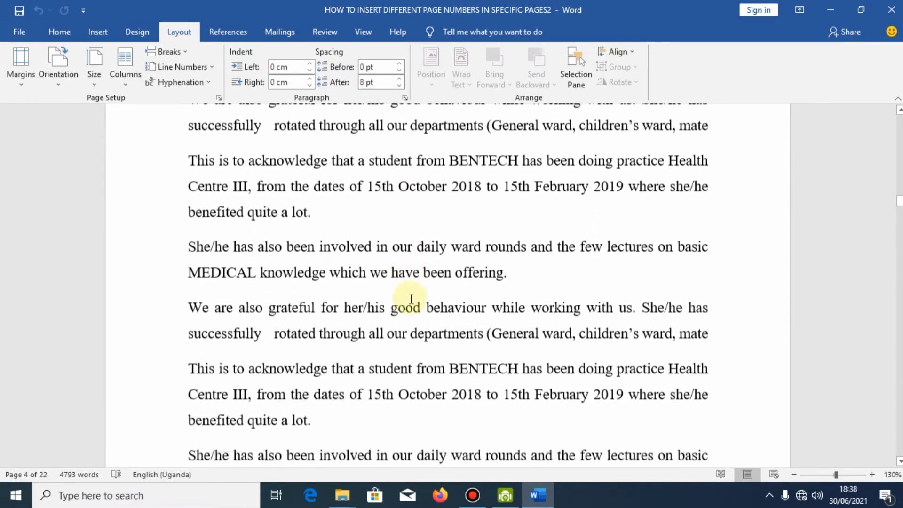
left_click(653, 306)
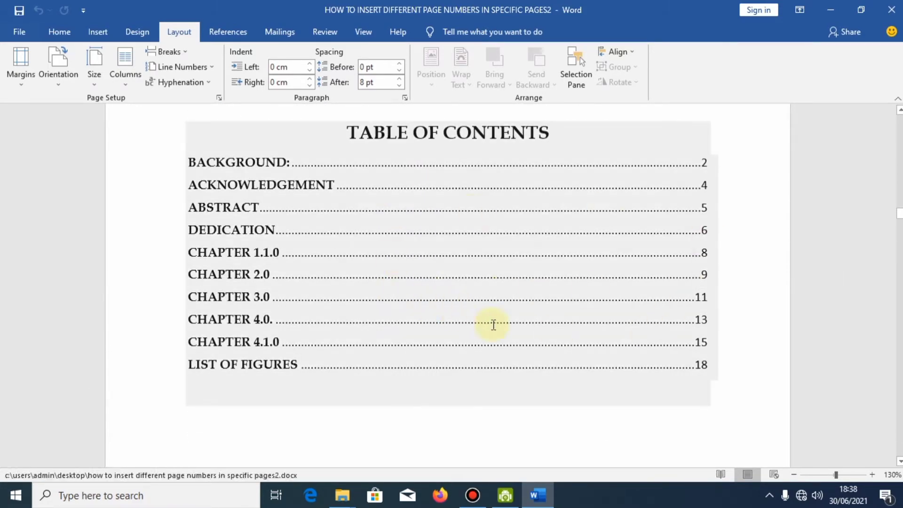
scroll(492, 323, "up", 3)
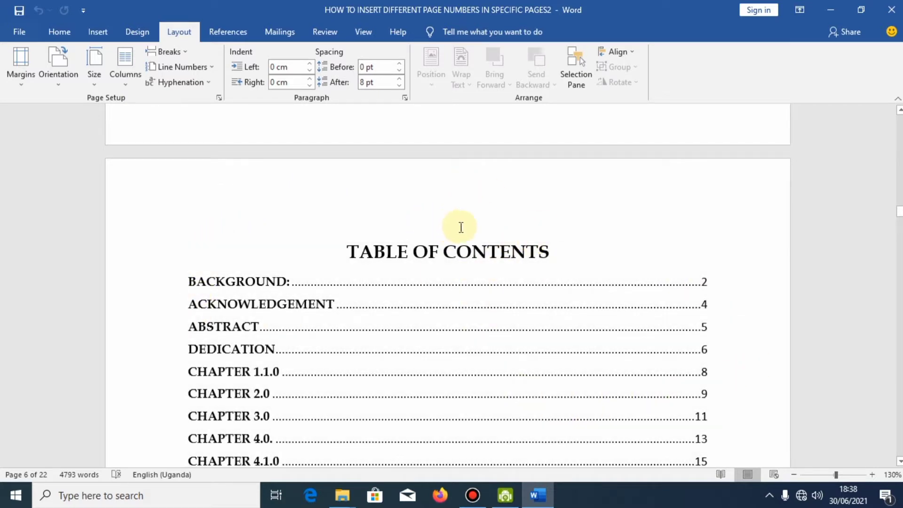
scroll(470, 226, "up", 10)
Insert a centred page number at the top of the pages and return to the body text
left_click_drag(899, 213, 900, 117)
left_click(98, 32)
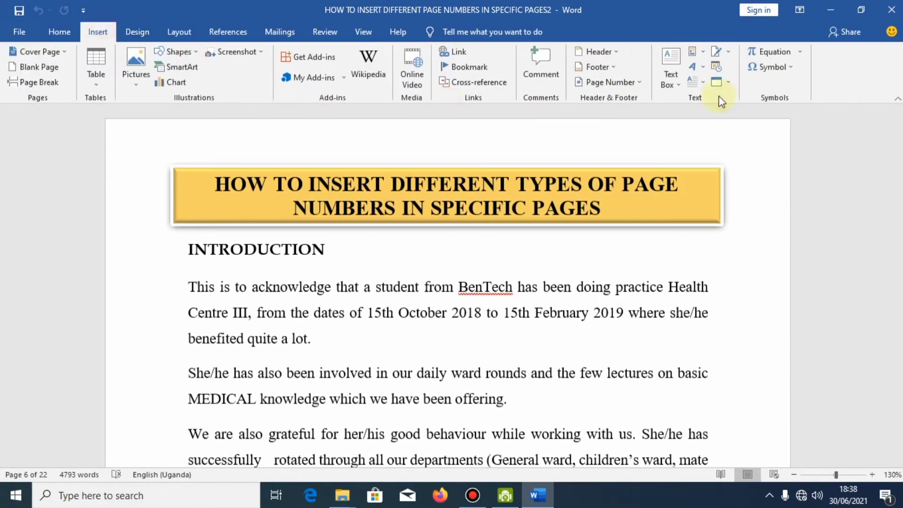
left_click(614, 84)
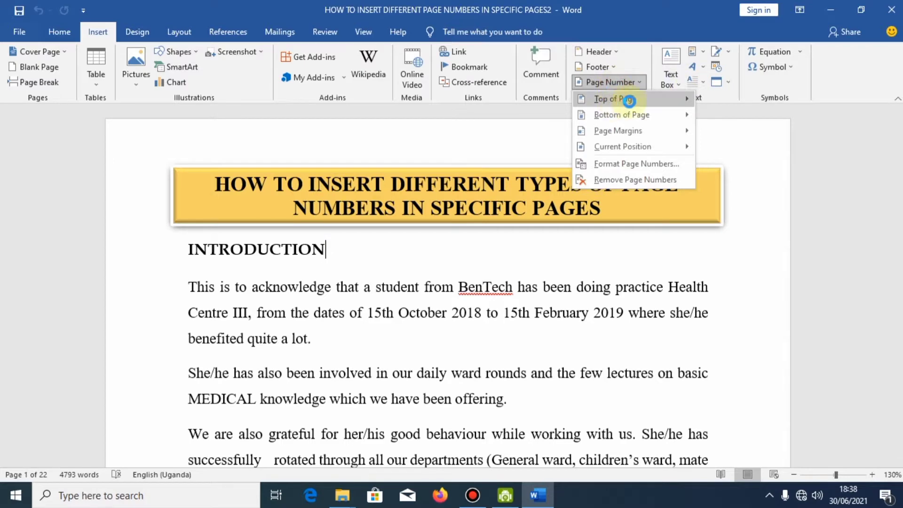
mouse_move(636, 100)
left_click(444, 215)
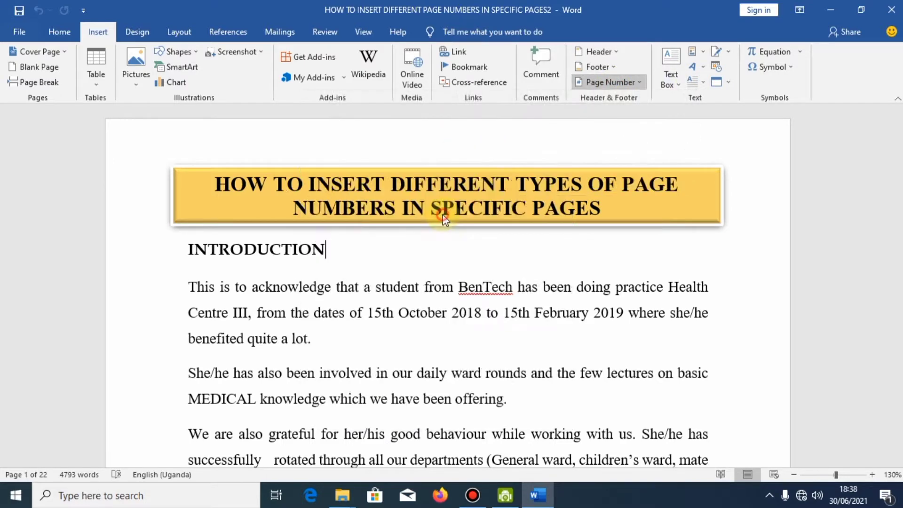
double_click(489, 299)
Move the title box slightly down below the header and add a blank line above the INTRODUCTION heading
left_click_drag(440, 225, 440, 237)
left_click(179, 253)
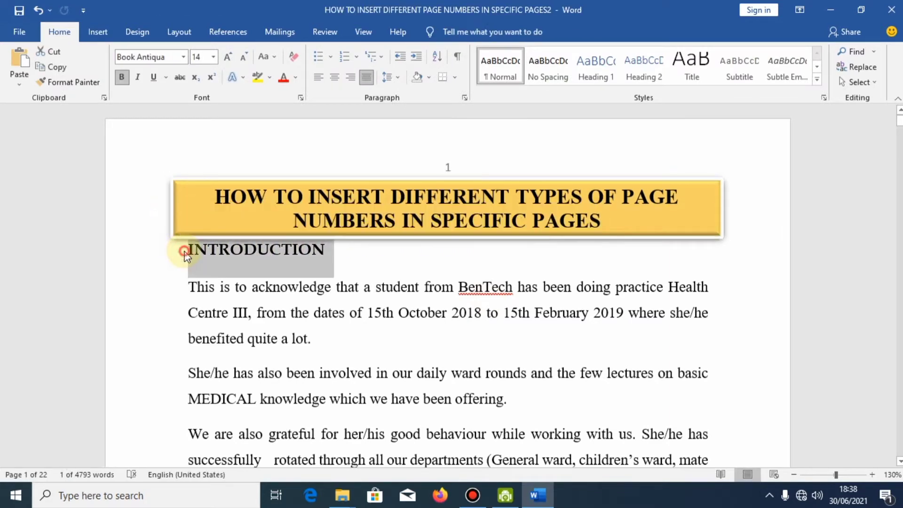
left_click(192, 248)
key("Return")
left_click(220, 244)
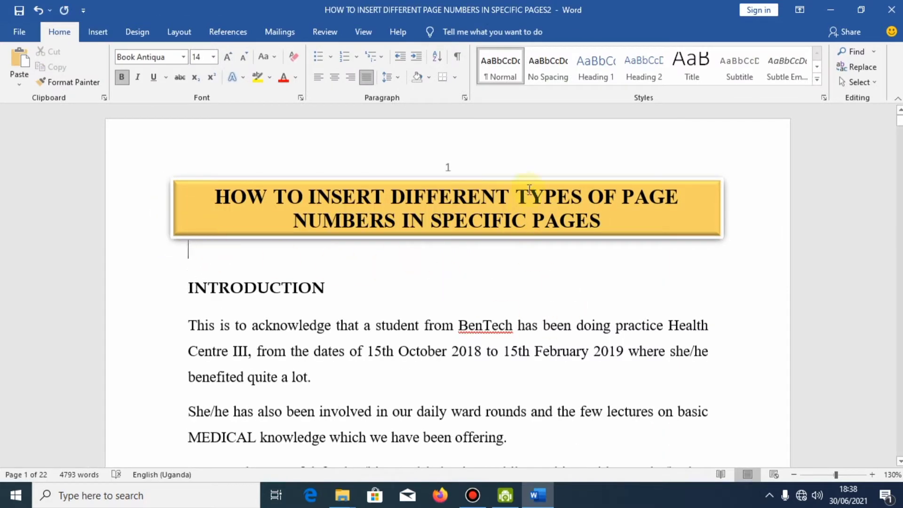
Examine the page numbering from the first page to CHAPTER 1.1.0, including the table of contents and DEDICATION pages
scroll(877, 298, "down", 20)
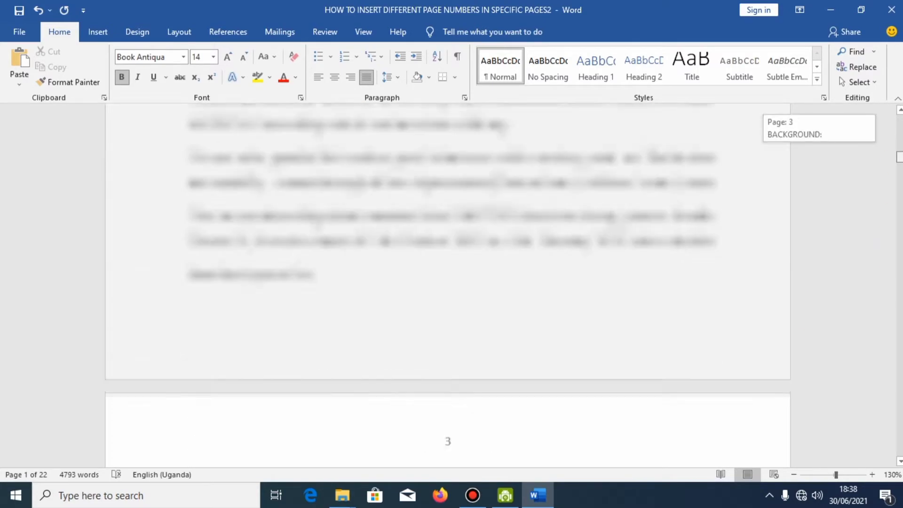
mouse_move(900, 157)
left_mouse_down()
mouse_move(899, 215)
mouse_move(899, 208)
left_mouse_up()
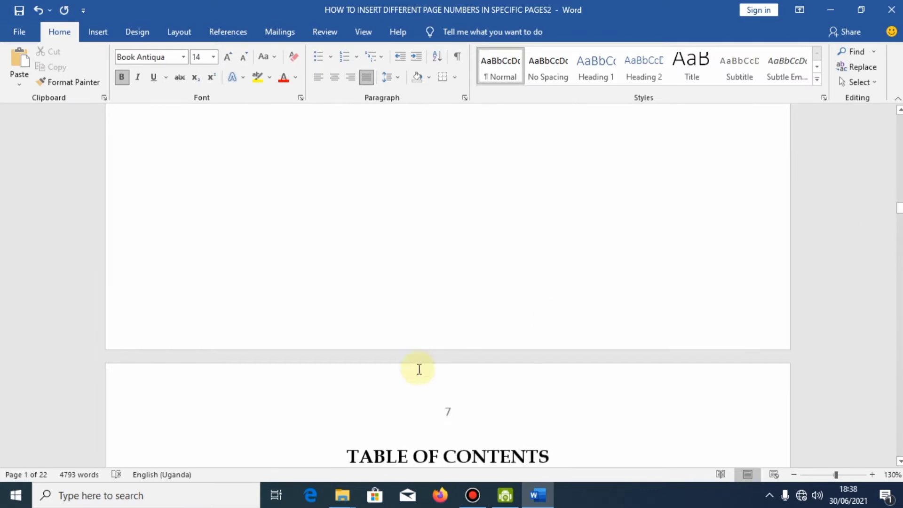
scroll(418, 369, "down", 8)
scroll(487, 292, "down", 10)
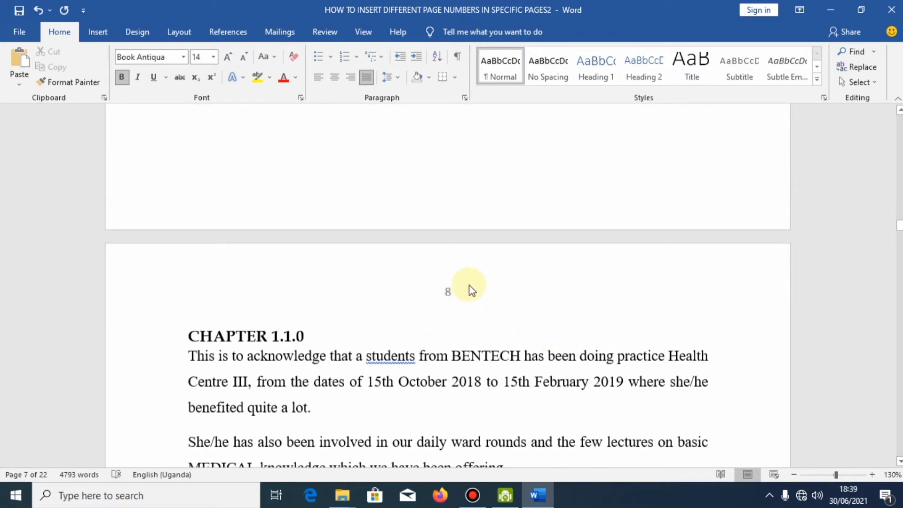
scroll(454, 301, "up", 15)
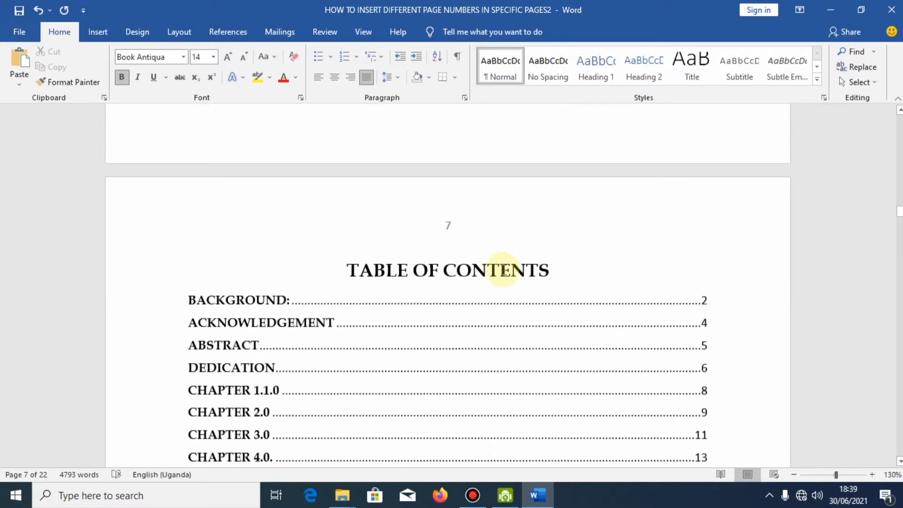
scroll(517, 303, "up", 12)
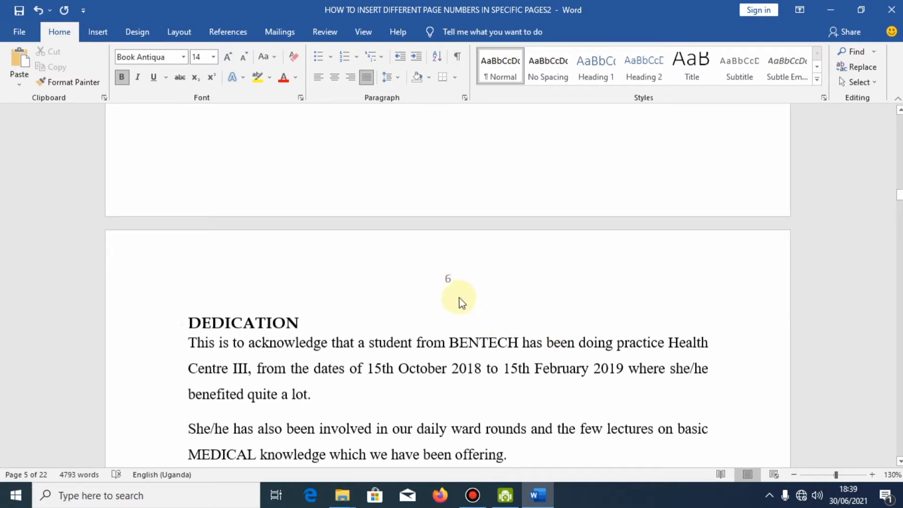
Remove the page numbers from the document, starting from the first page
left_click_drag(901, 202, 901, 123)
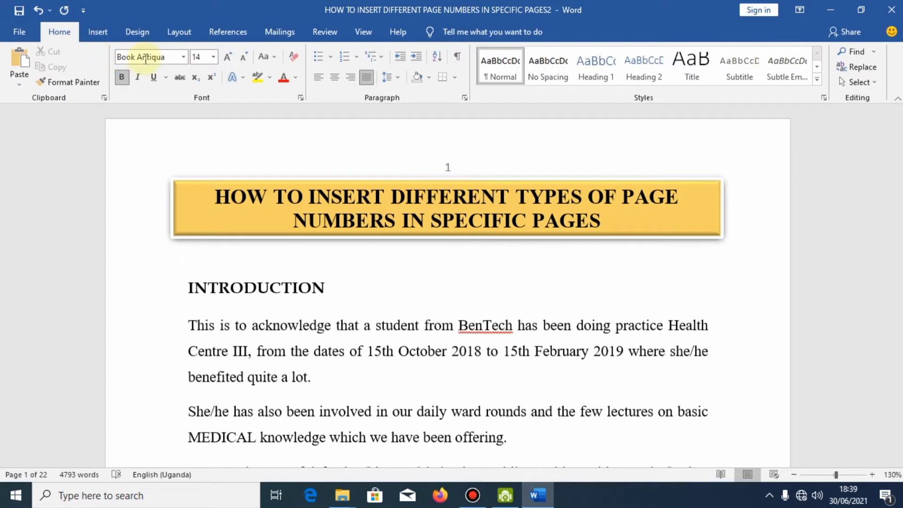
left_click(98, 32)
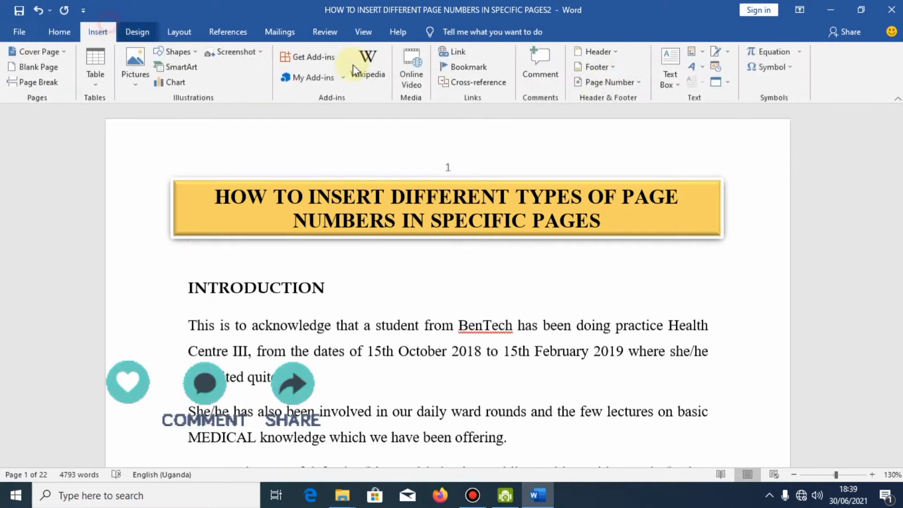
left_click(619, 85)
left_click(628, 179)
left_click(455, 326)
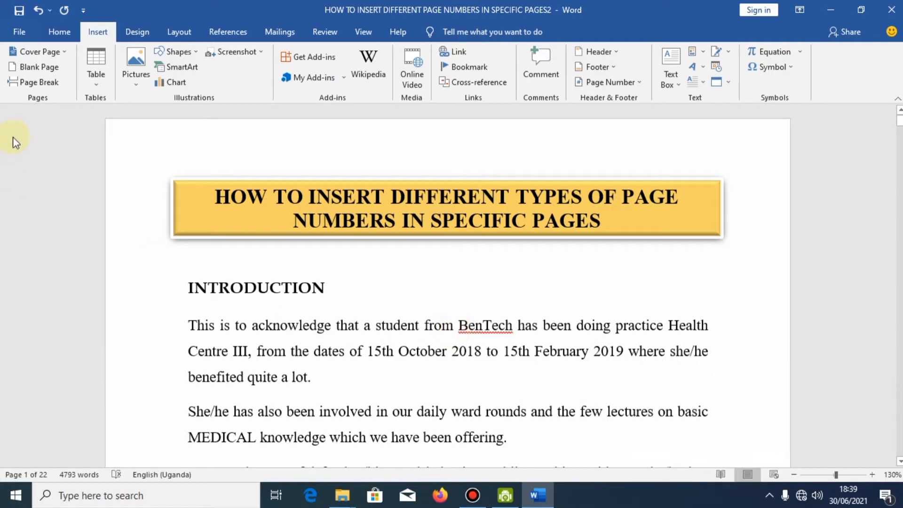
left_click(63, 32)
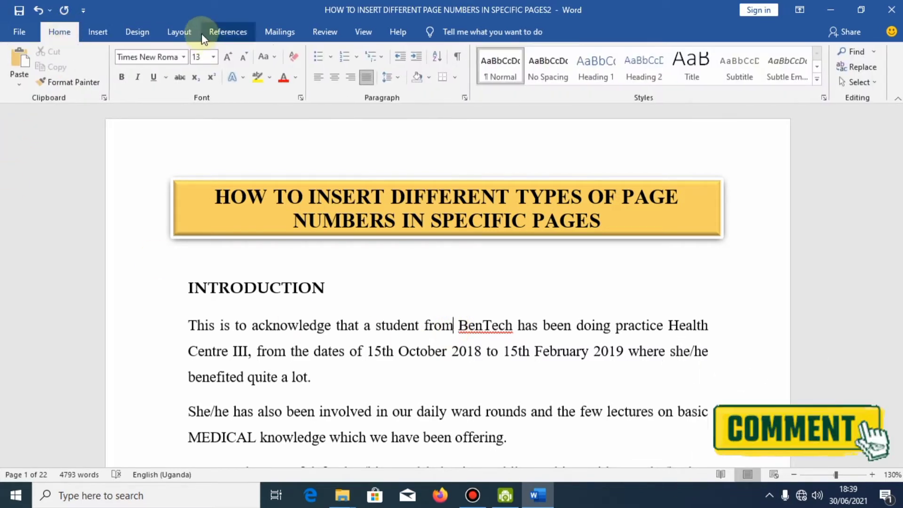
left_click(174, 30)
left_click(176, 52)
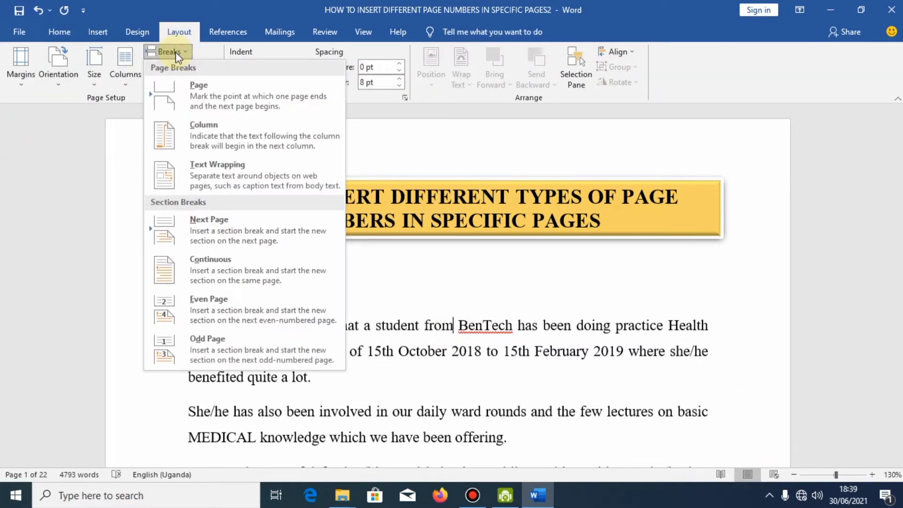
left_click(526, 329)
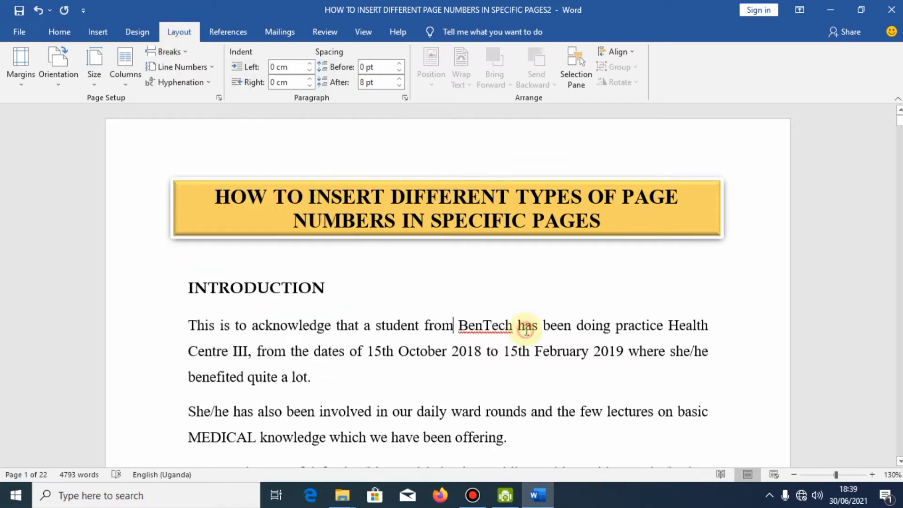
Insert a Next Page section break after the last paragraph of the DEDICATION section, just before the table of contents
left_click_drag(899, 120, 900, 167)
scroll(338, 292, "down", 12)
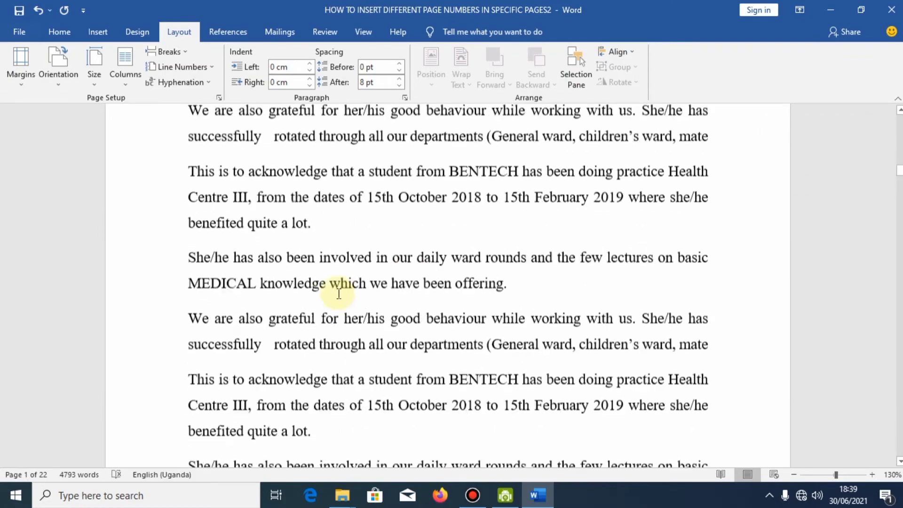
scroll(324, 318, "down", 10)
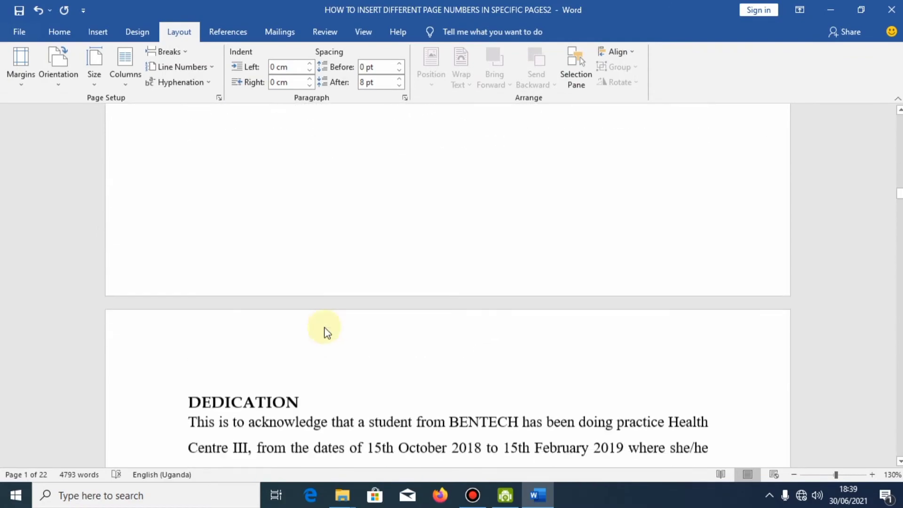
scroll(332, 329, "down", 10)
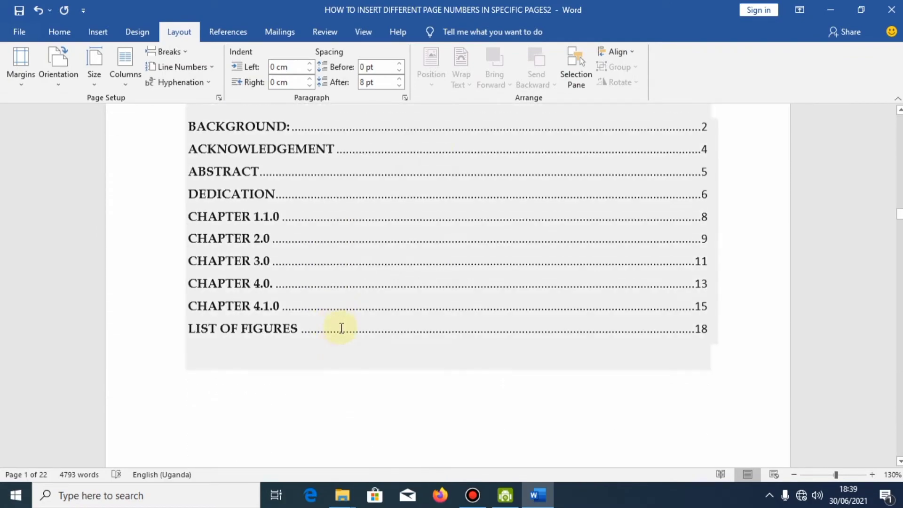
scroll(343, 327, "up", 3)
left_click(433, 238)
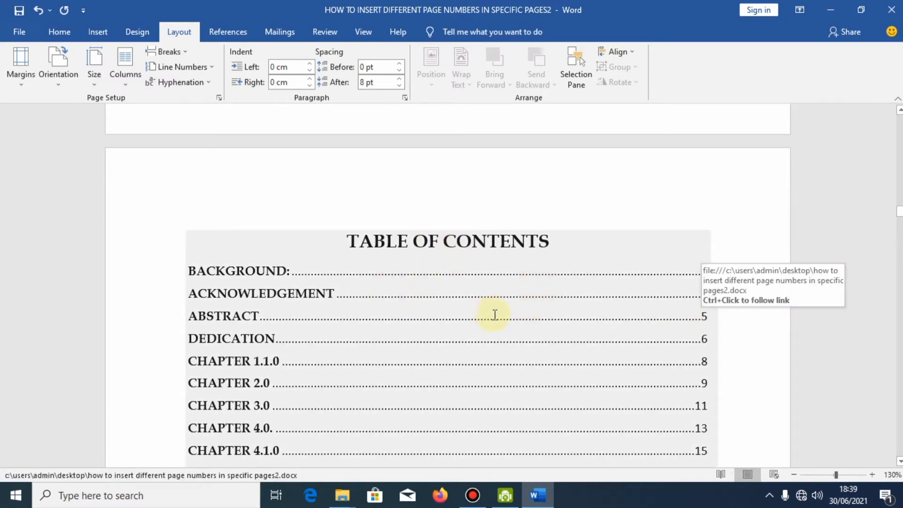
scroll(495, 315, "up", 3)
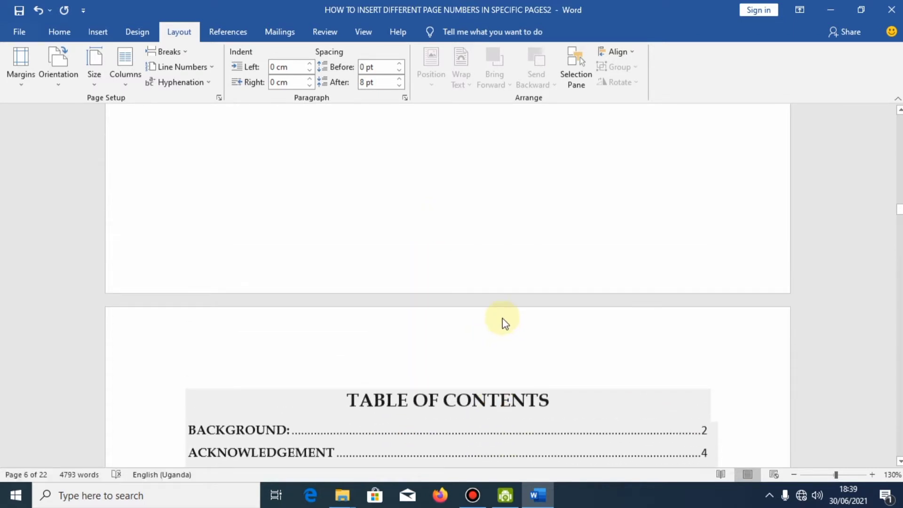
scroll(501, 317, "up", 4)
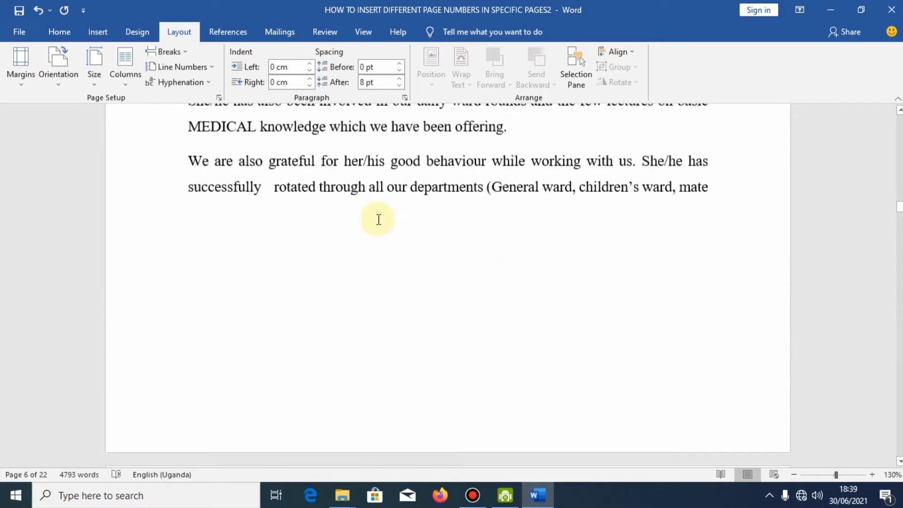
left_click(361, 229)
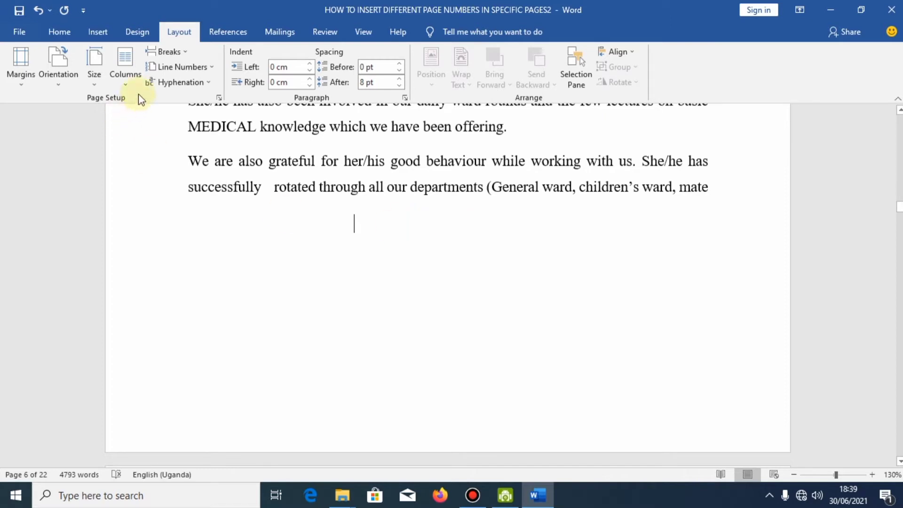
left_click(165, 51)
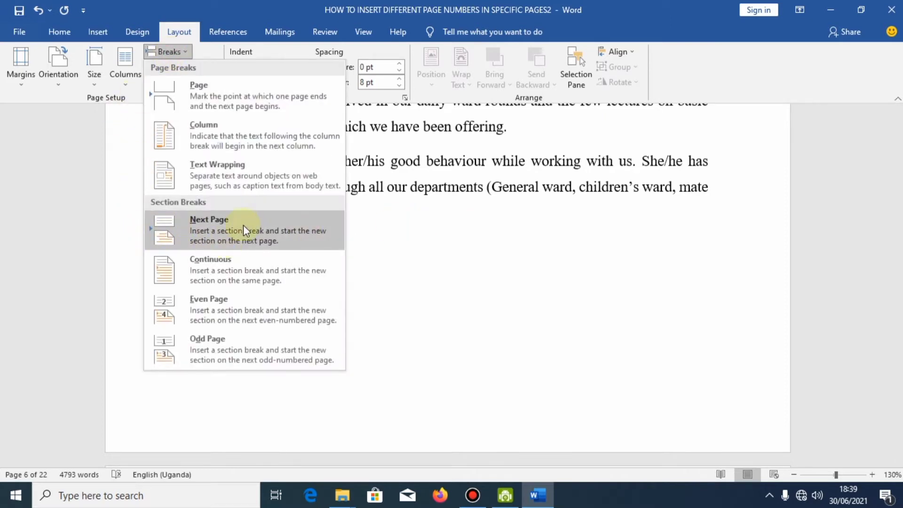
left_click(171, 52)
left_click(172, 53)
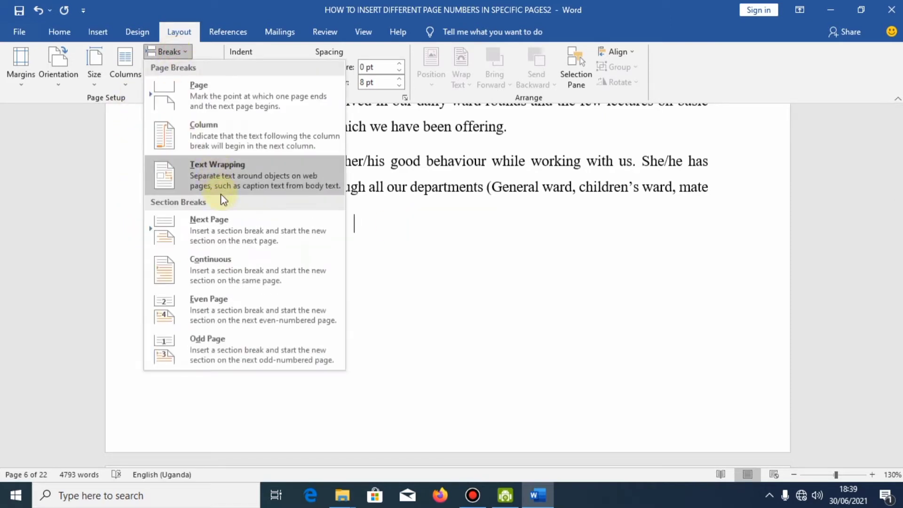
left_click(219, 234)
Insert a Next Page section break in front of the CHAPTER 1.1.0 heading, following the table of contents
scroll(238, 233, "down", 4)
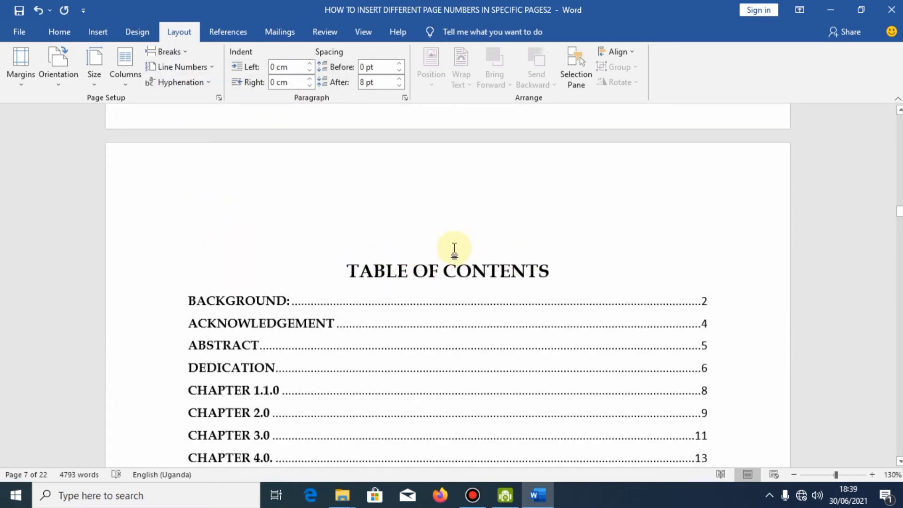
scroll(455, 249, "down", 6)
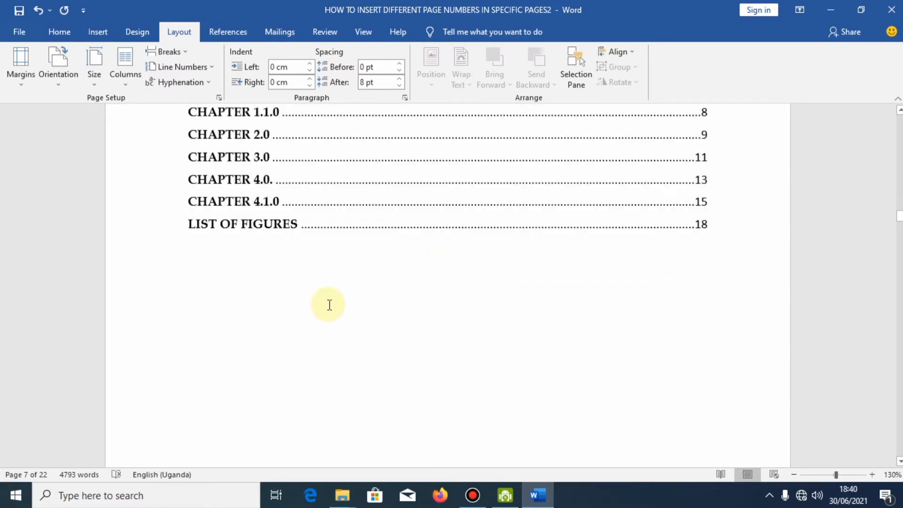
scroll(328, 304, "down", 11)
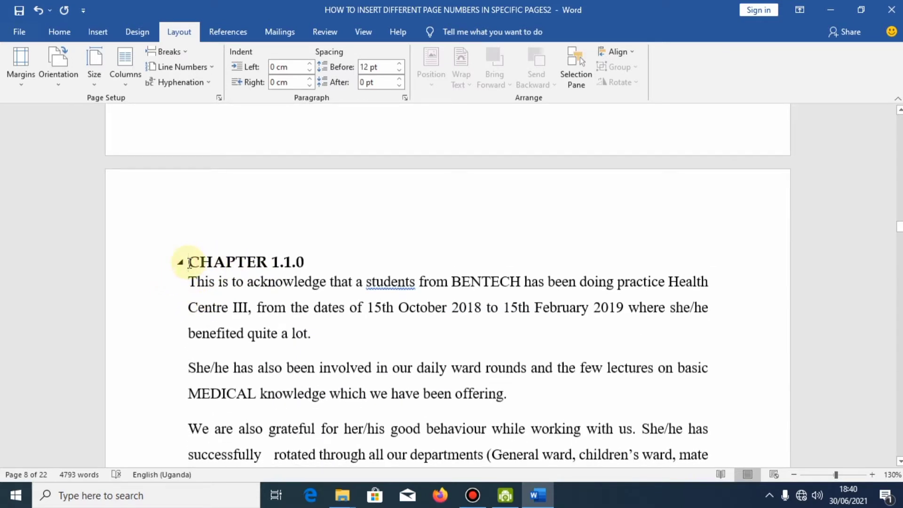
left_click(163, 55)
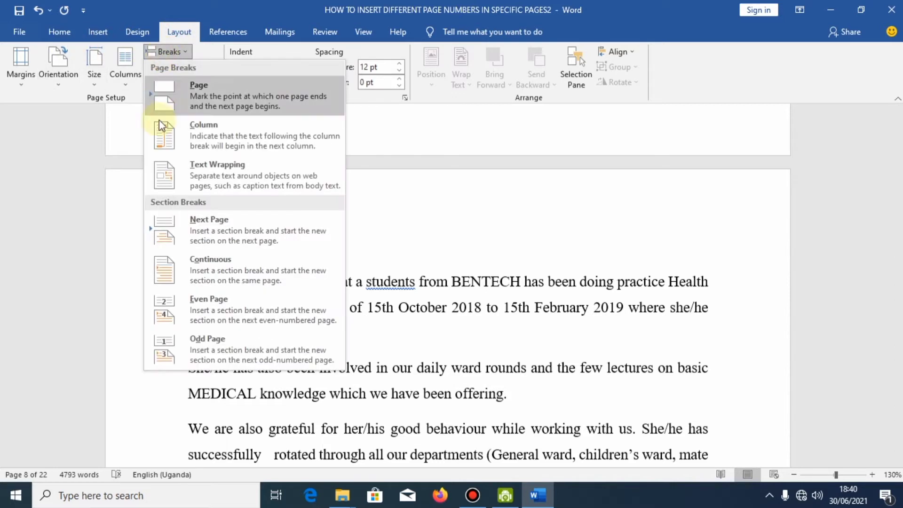
left_click(225, 228)
scroll(302, 311, "up", 10)
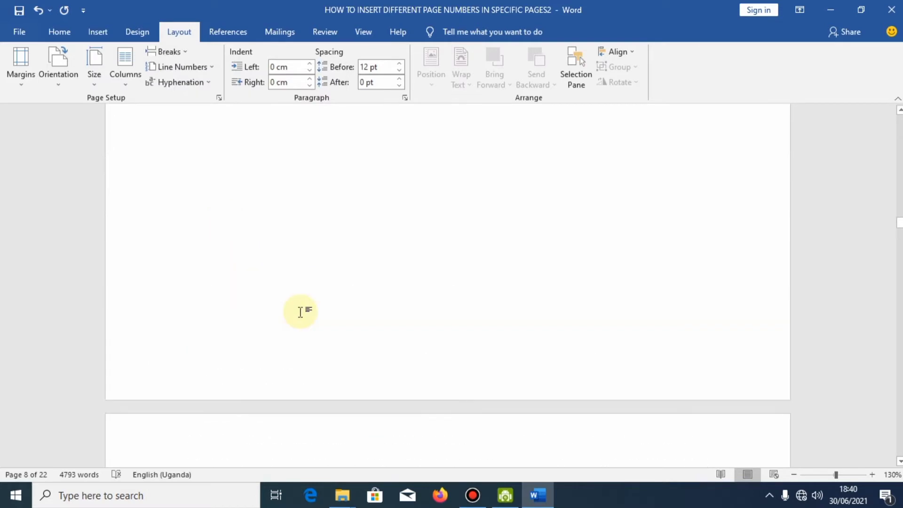
scroll(423, 304, "up", 3)
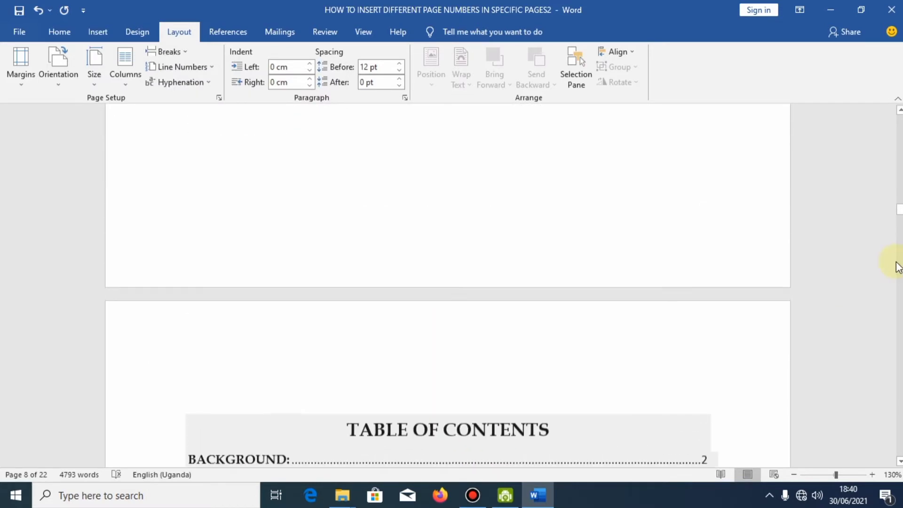
left_click(177, 57)
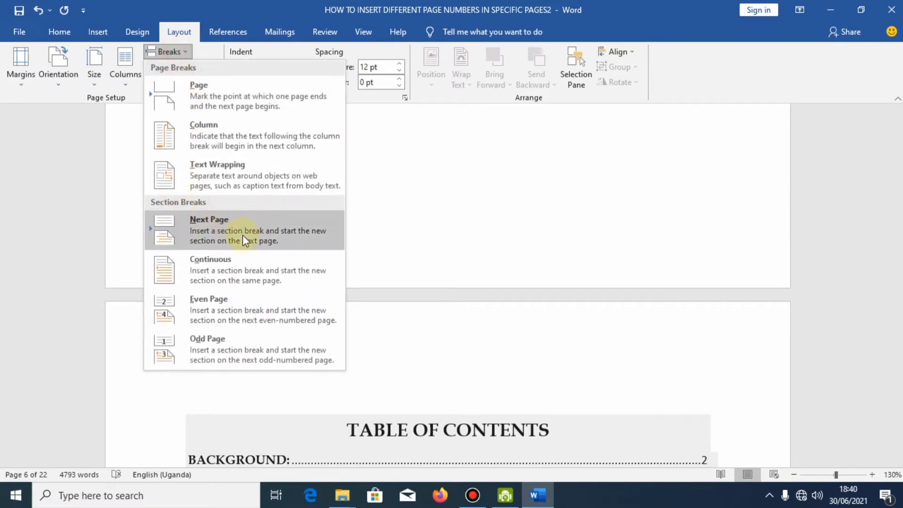
left_click(432, 385)
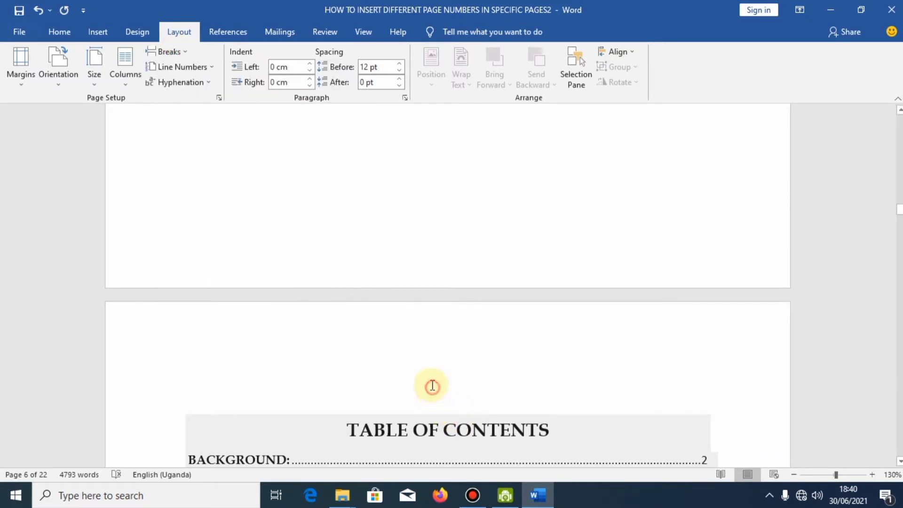
Show the formatting marks and examine the section breaks before and after the table of contents, on through to CHAPTER 2.0
left_click(57, 33)
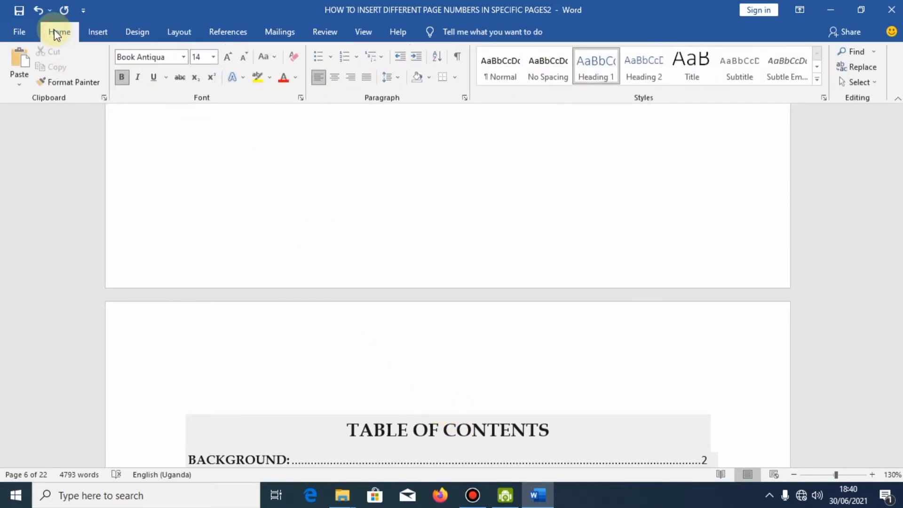
left_click(456, 55)
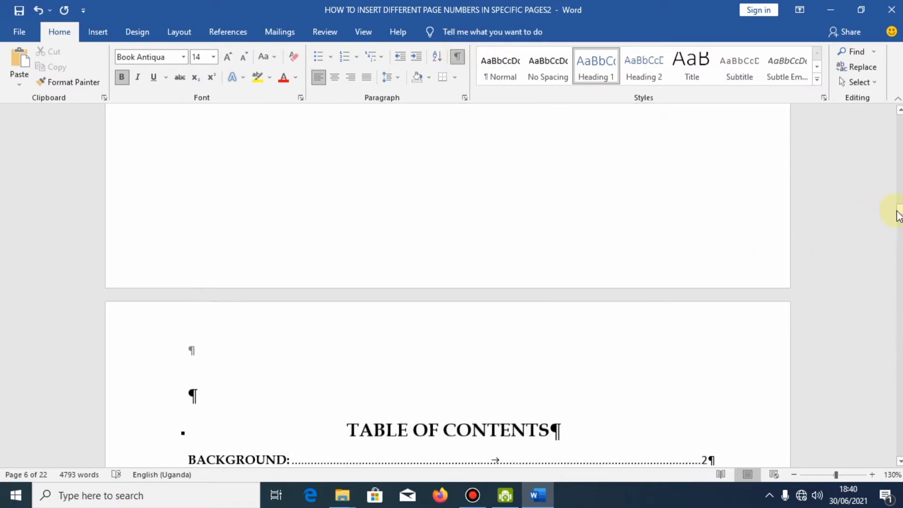
scroll(549, 230, "up", 5)
scroll(374, 271, "down", 1)
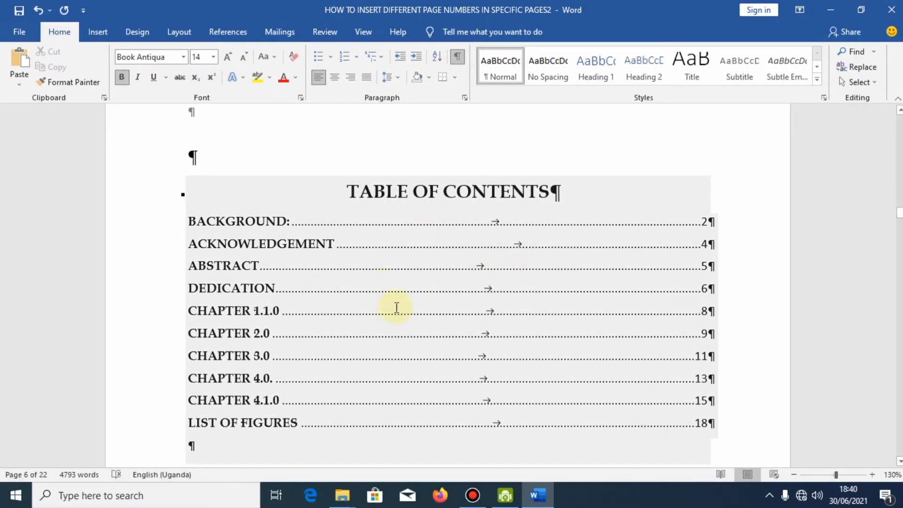
scroll(526, 278, "down", 6)
left_click(548, 183)
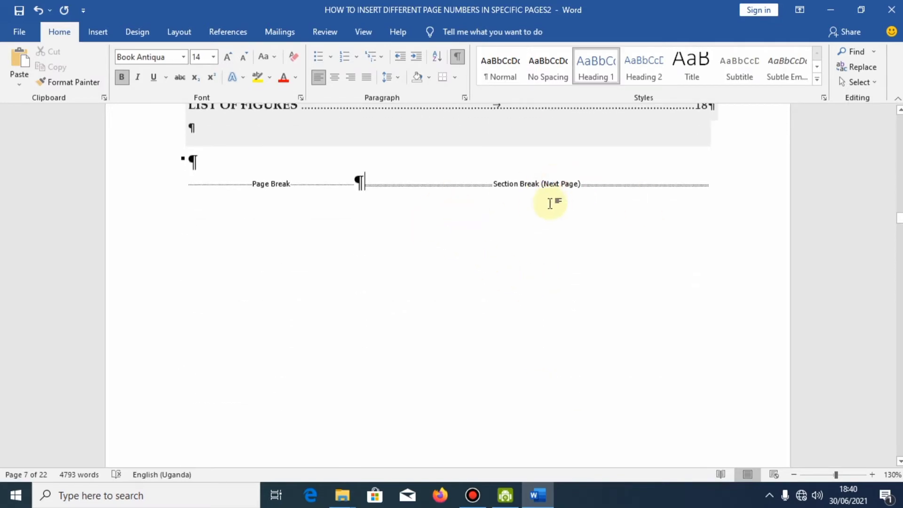
scroll(552, 190, "down", 10)
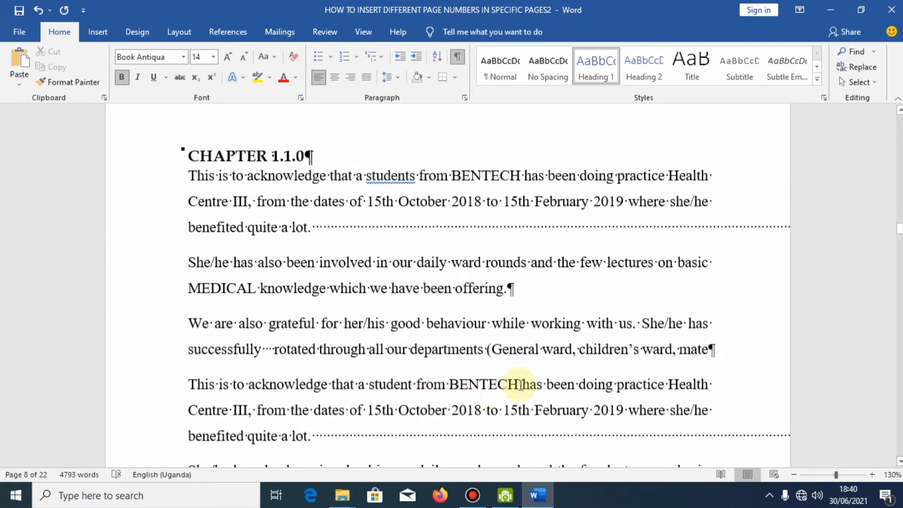
scroll(555, 376, "down", 10)
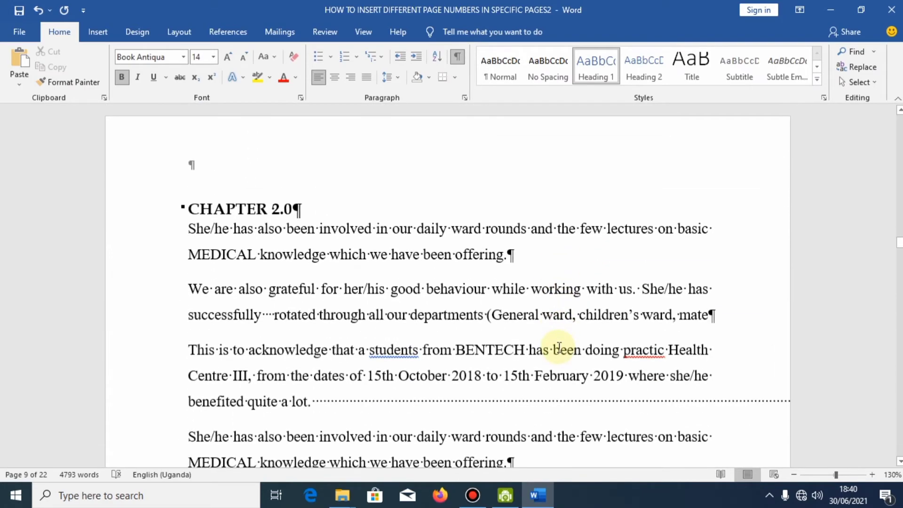
scroll(559, 349, "up", 15)
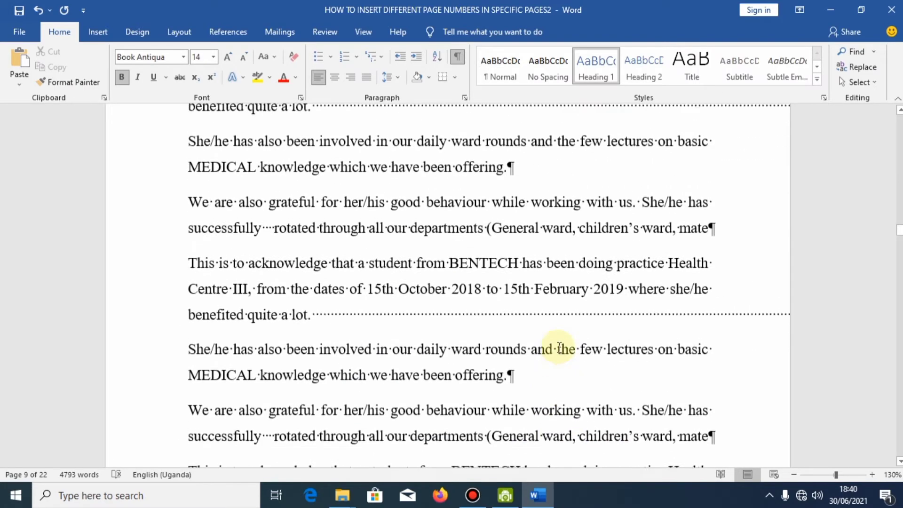
scroll(558, 350, "up", 12)
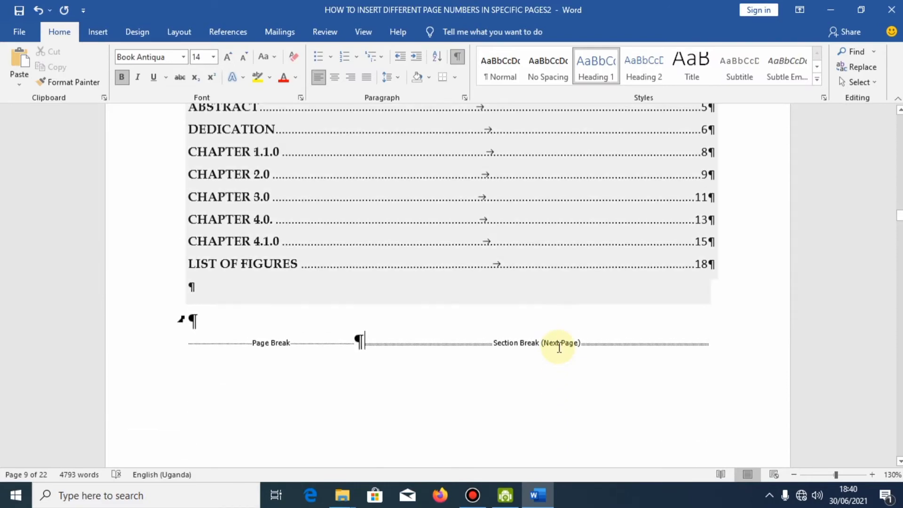
scroll(565, 345, "up", 2)
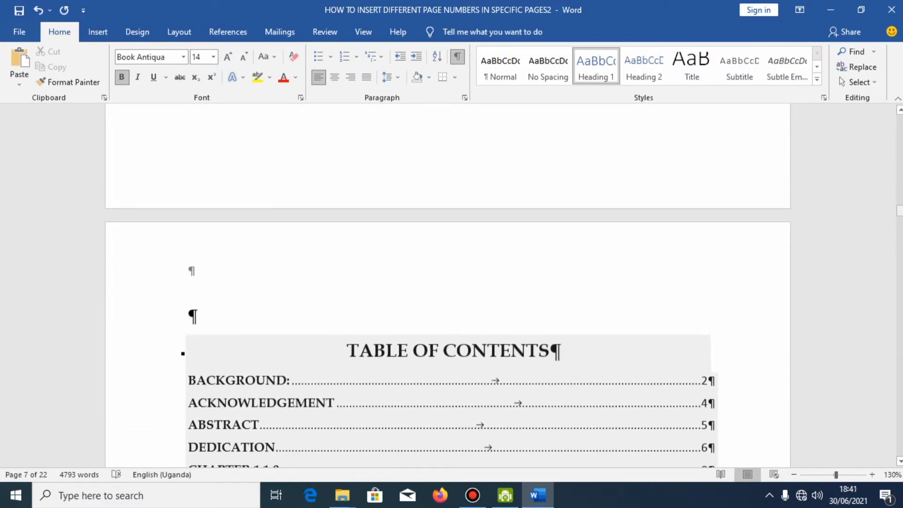
Return to the first page's body text and hide the formatting marks
left_click_drag(899, 210, 900, 121)
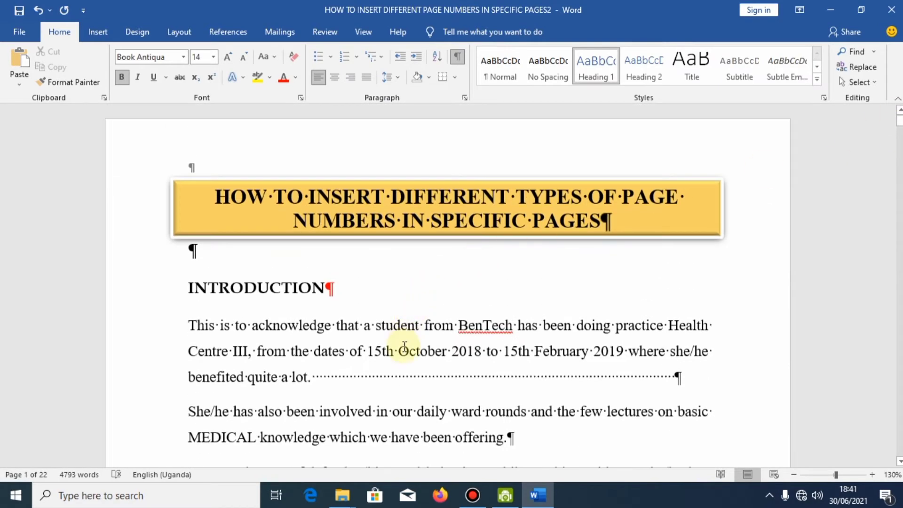
left_click(399, 351)
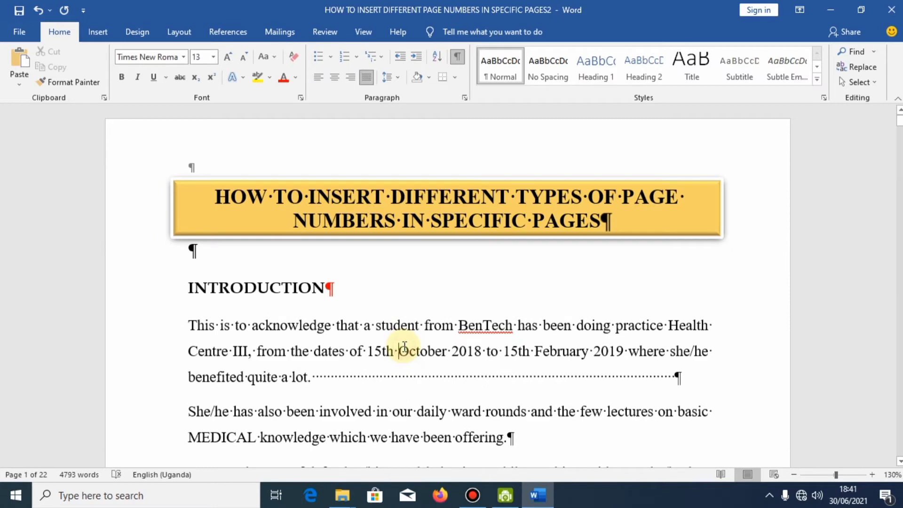
left_click(456, 58)
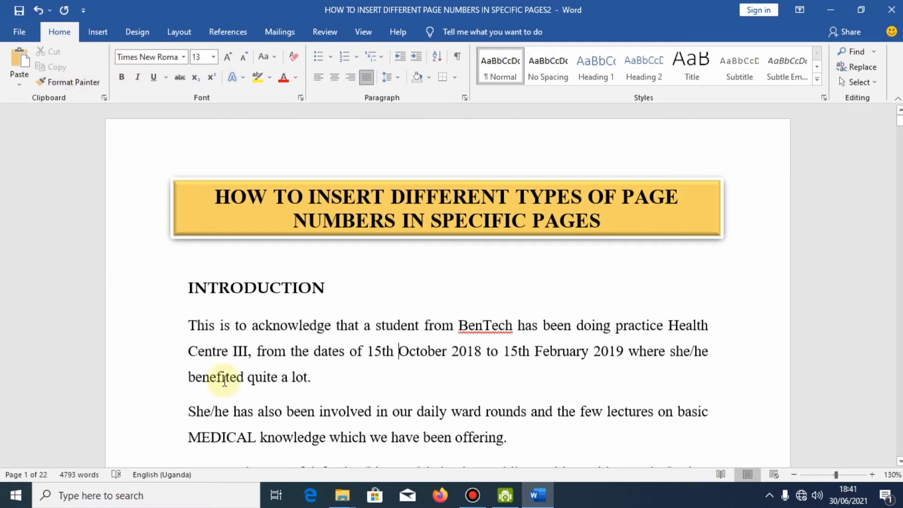
Insert a Plain Number 2 page number at the top of the pages and return to the body text
left_click(98, 32)
left_click(631, 85)
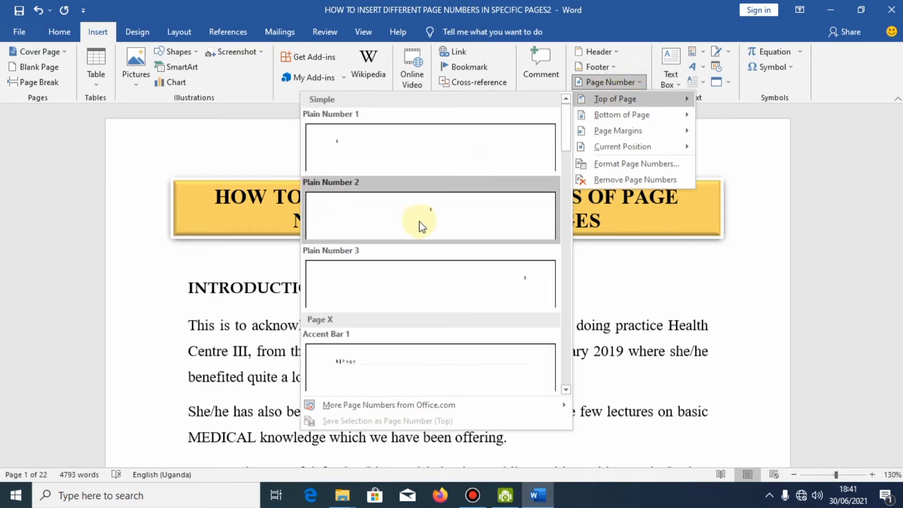
left_click(434, 219)
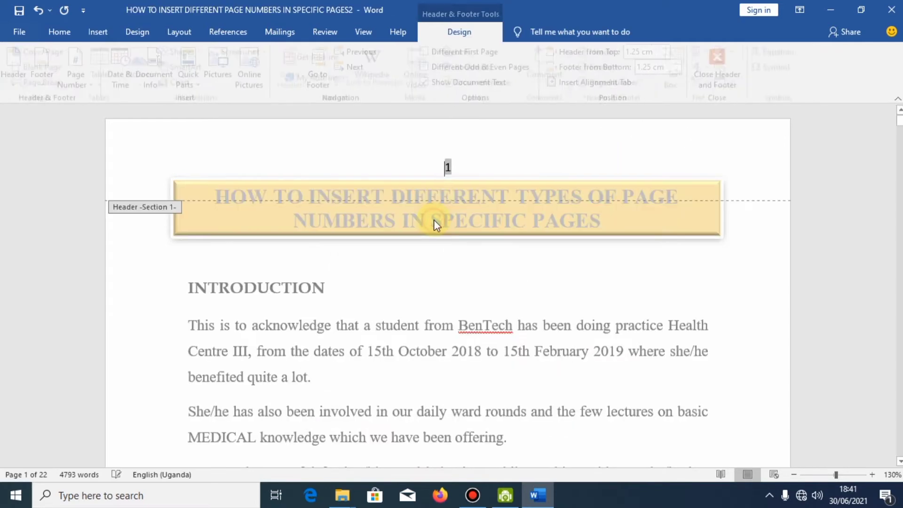
double_click(464, 306)
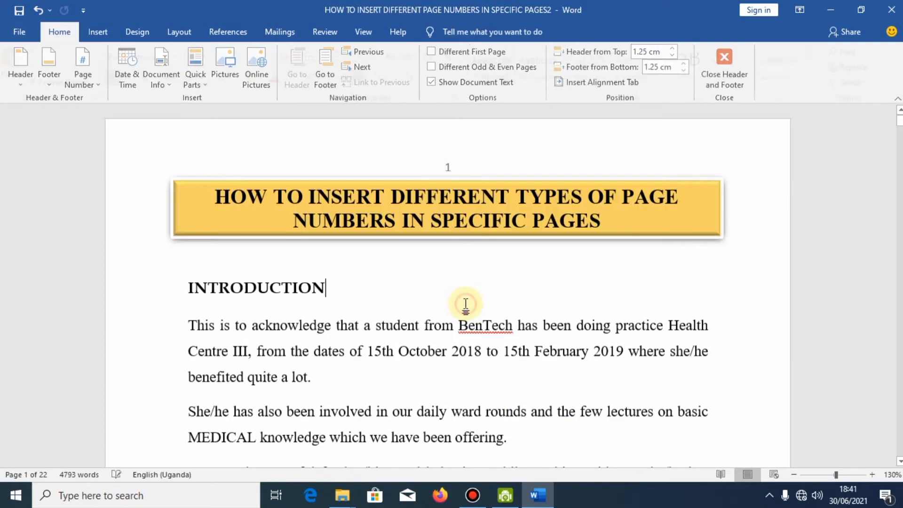
Examine the header page numbers from the first page through DEDICATION and the table of contents to CHAPTER 1.1.0
scroll(494, 298, "down", 10)
scroll(496, 296, "down", 20)
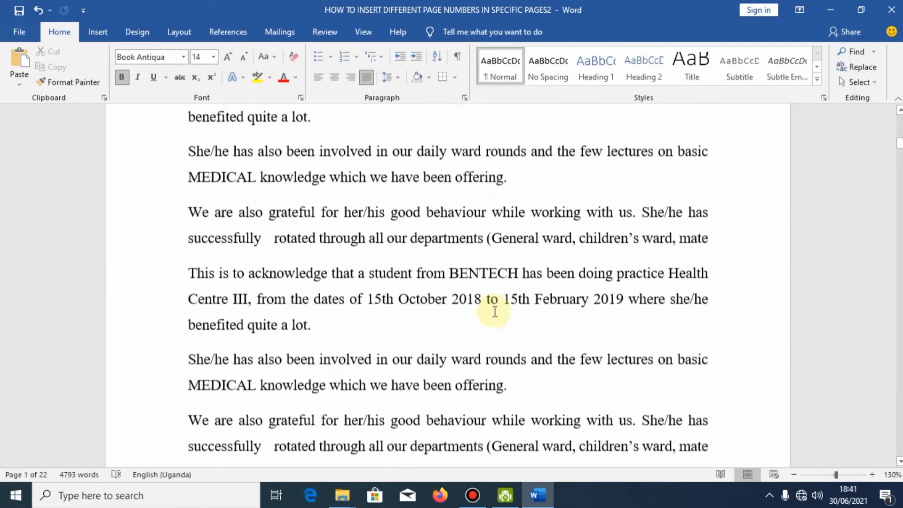
scroll(515, 331, "up", 6)
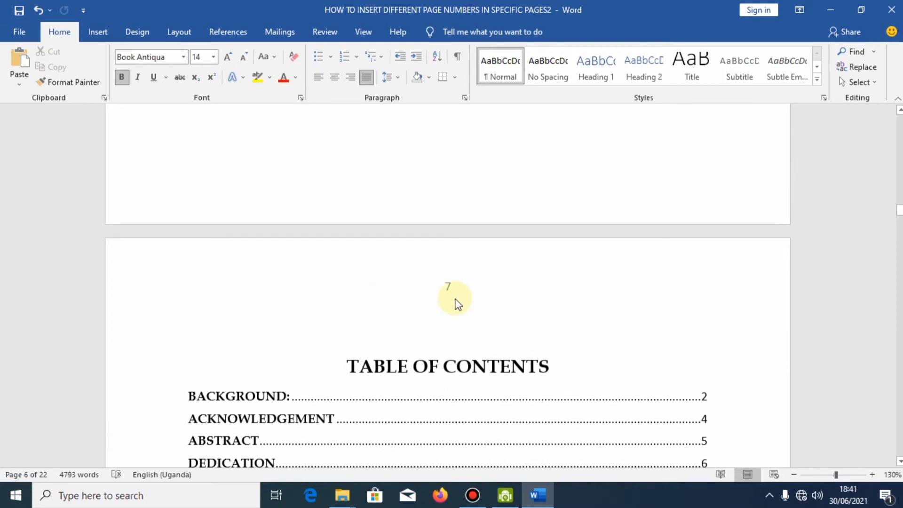
scroll(489, 295, "up", 10)
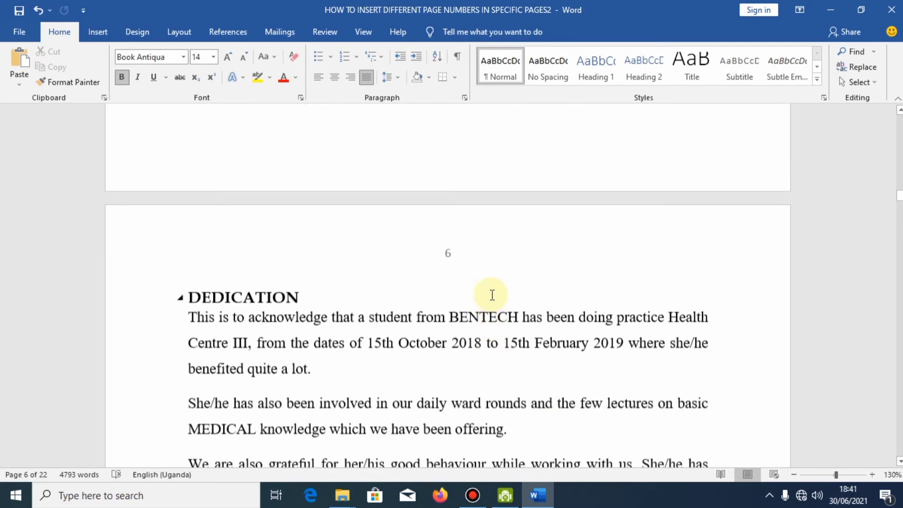
scroll(489, 294, "up", 3)
scroll(475, 318, "down", 2)
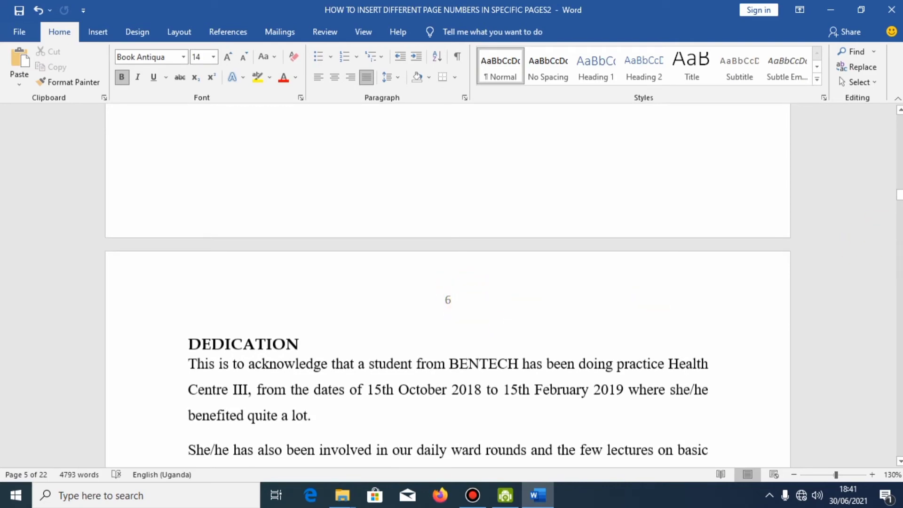
scroll(424, 301, "down", 15)
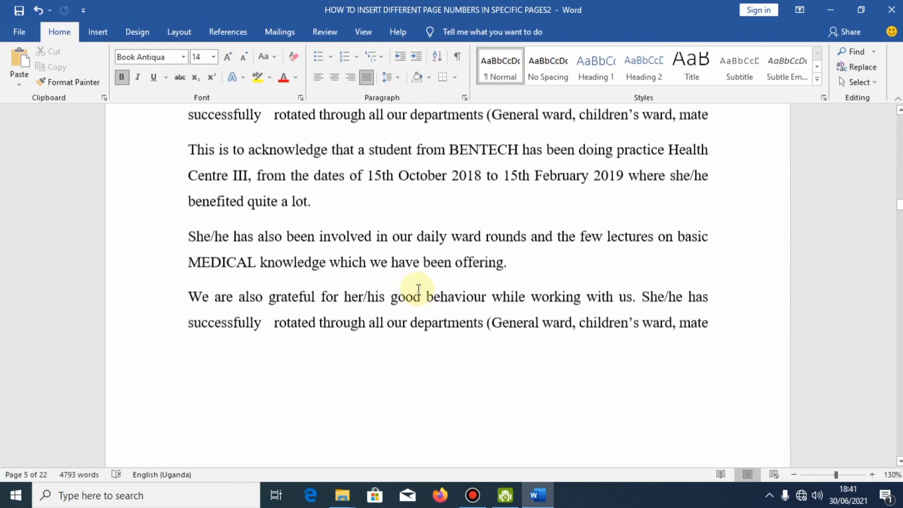
scroll(446, 304, "down", 10)
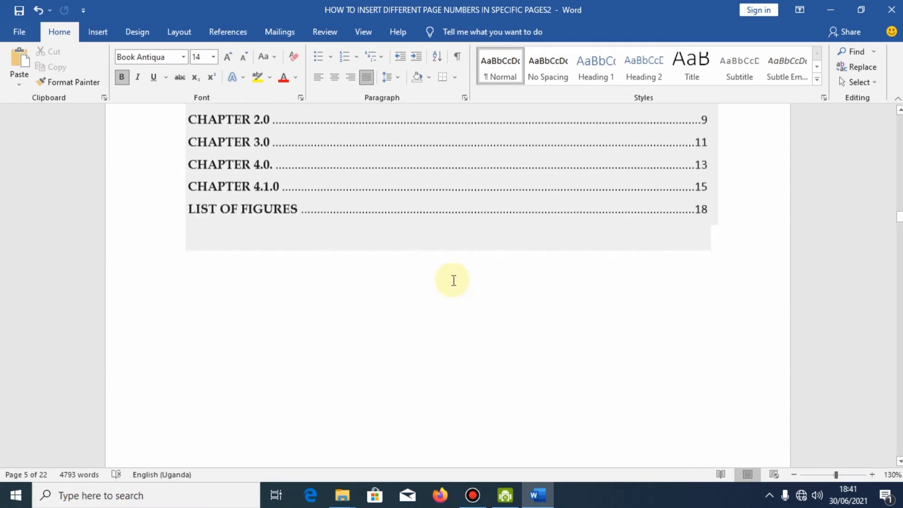
scroll(433, 317, "down", 3)
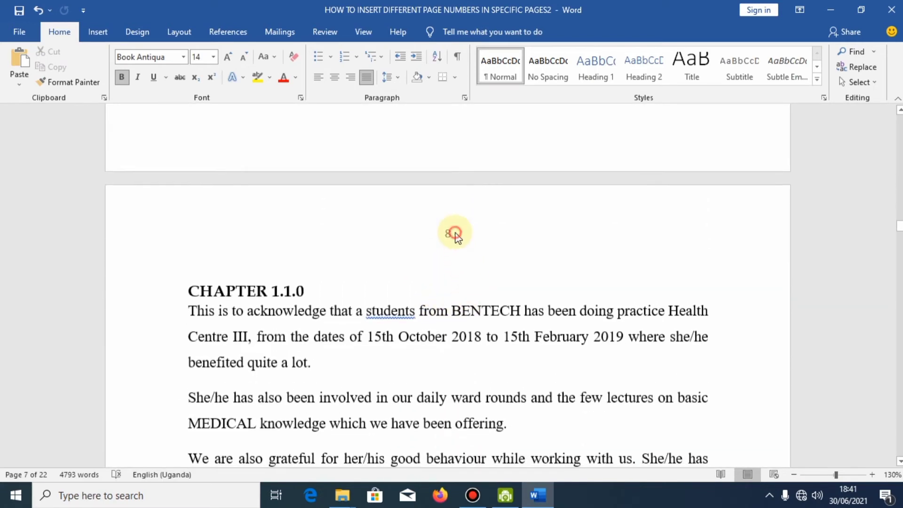
Open the header on the CHAPTER 1.1.0 page and turn off Link to Previous for Section 3
left_click(455, 236)
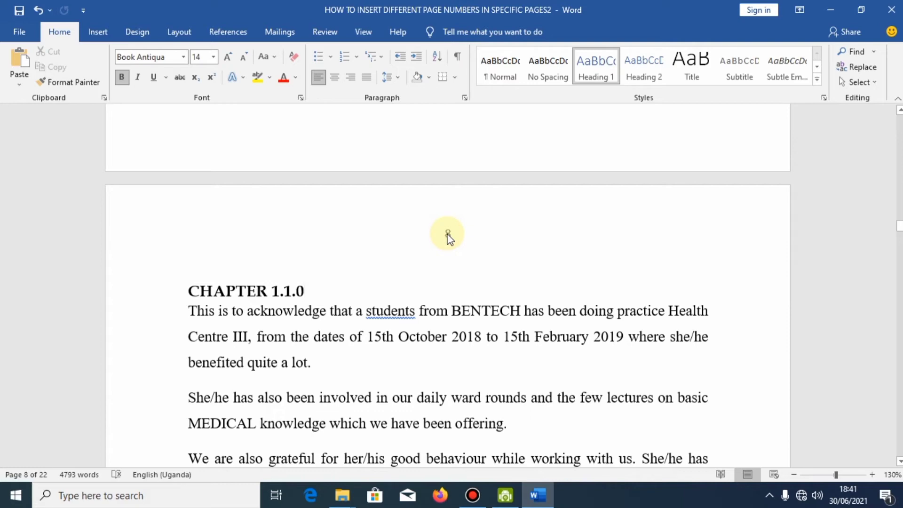
double_click(447, 234)
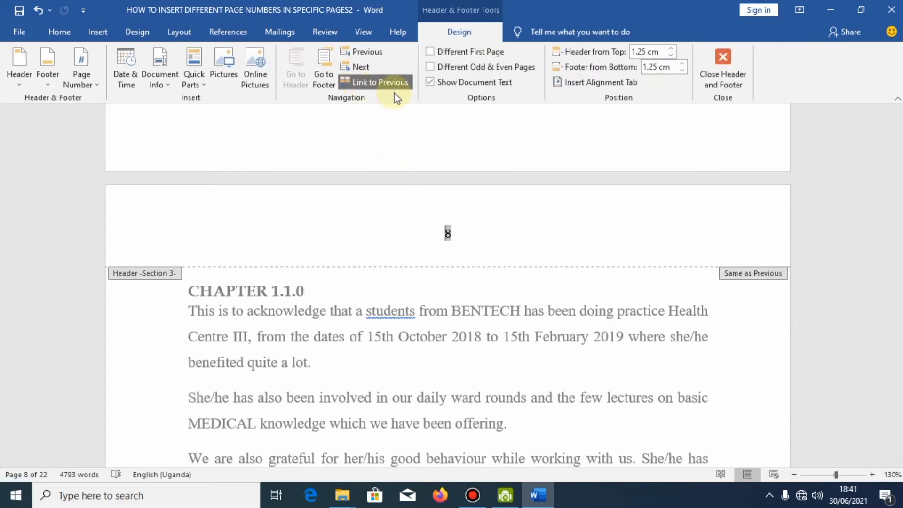
left_click(372, 84)
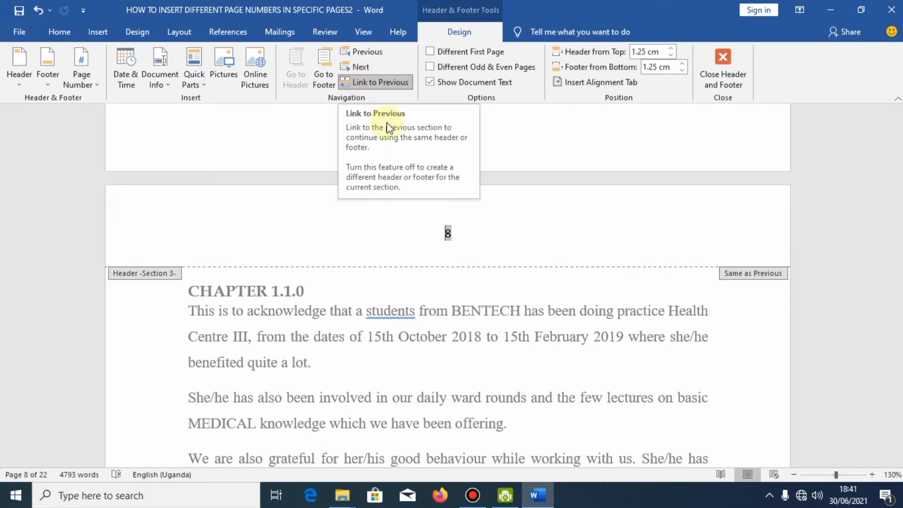
left_click(379, 88)
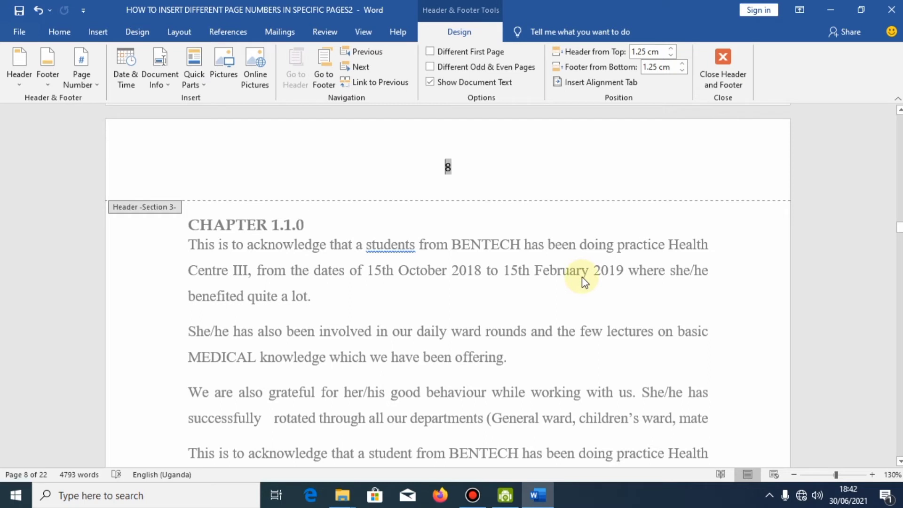
Format the Section 3 page numbers to start at 1 instead of continuing from the previous section
left_click(98, 32)
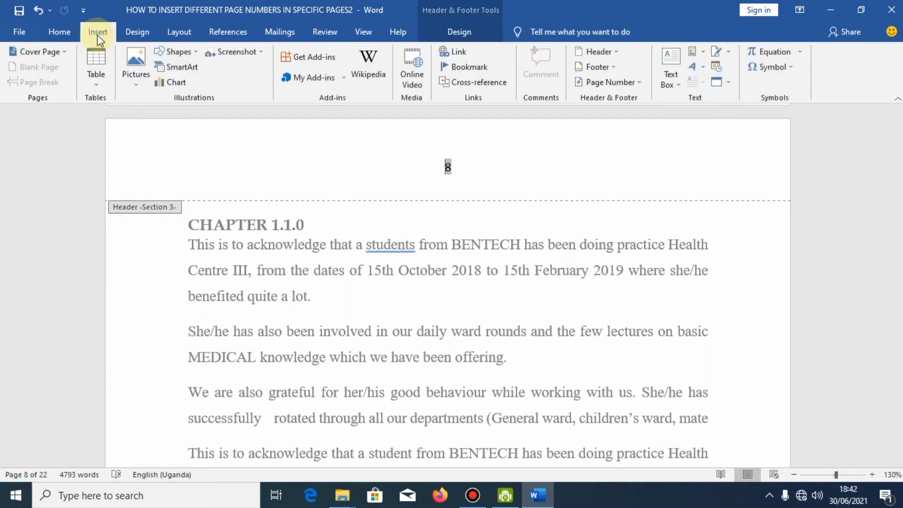
left_click(588, 83)
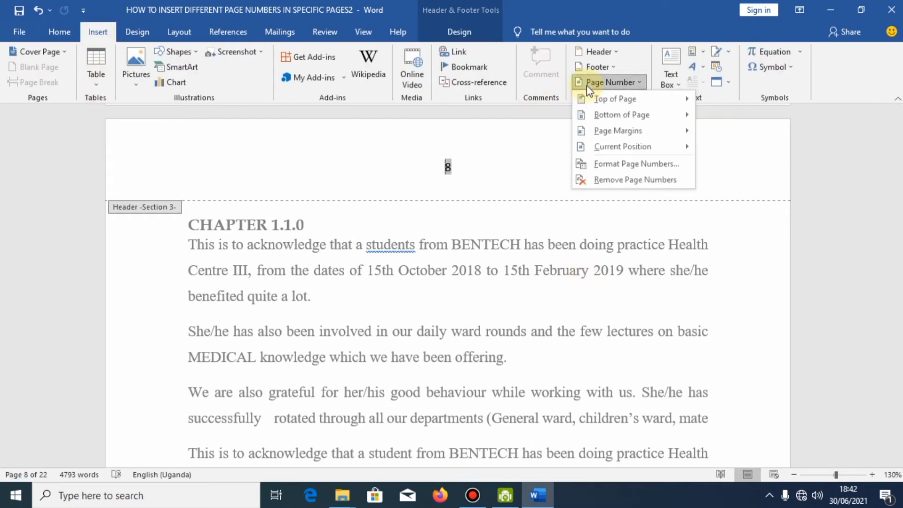
left_click(631, 164)
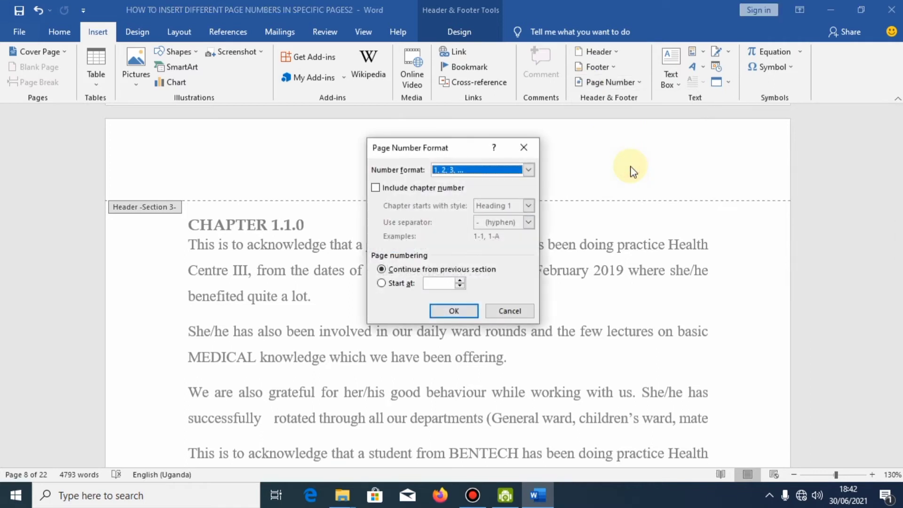
left_click(393, 284)
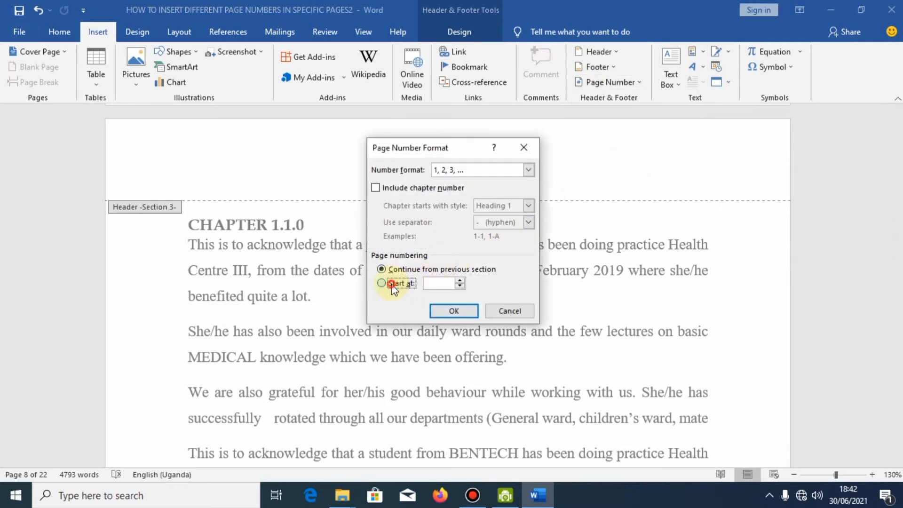
left_click(454, 311)
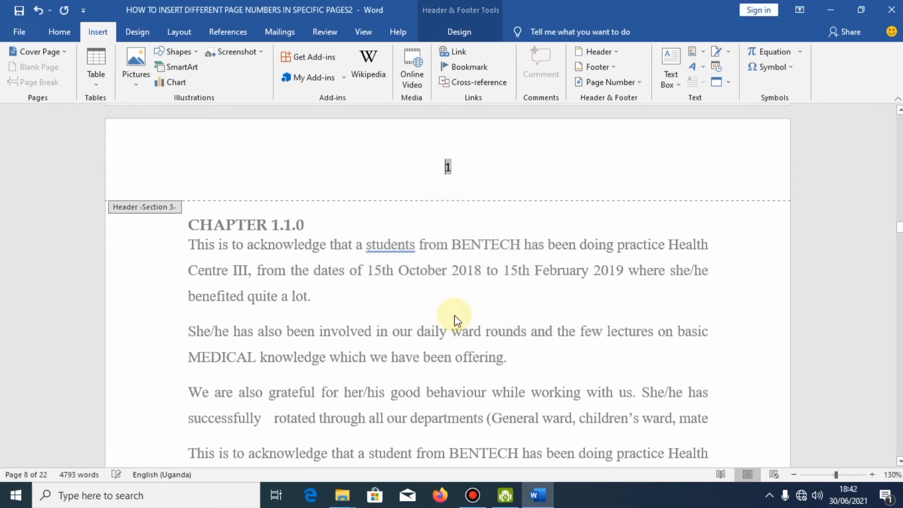
Check the header page numbers across the CHAPTER 2.0 pages, then back through the table of contents to the DEDICATION page
scroll(470, 306, "down", 10)
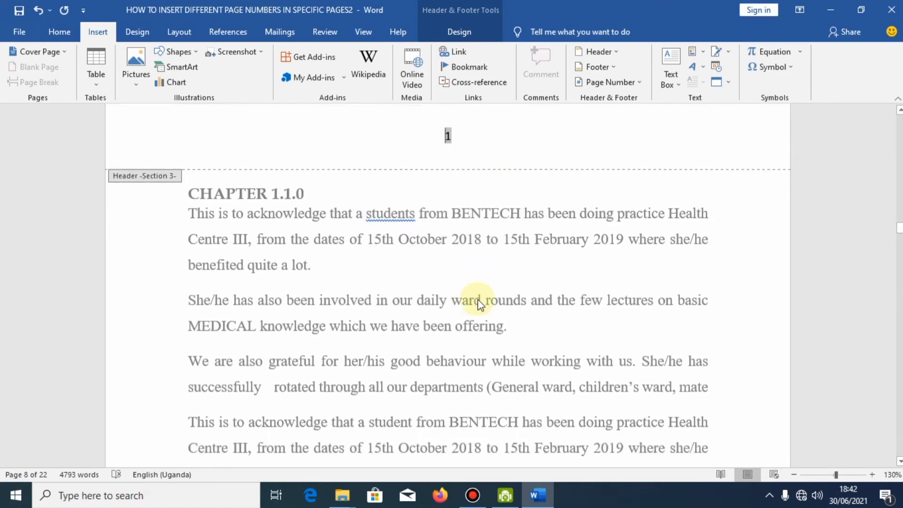
scroll(487, 299, "down", 10)
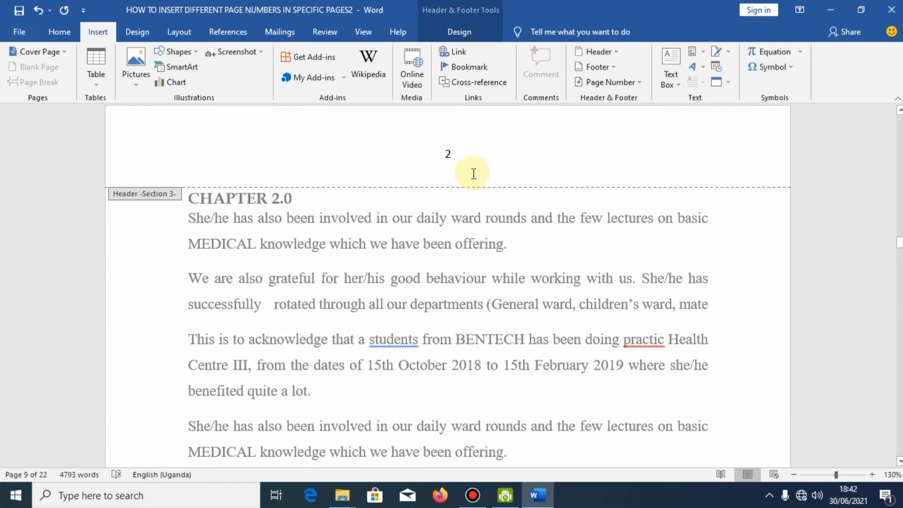
scroll(472, 259, "down", 6)
scroll(866, 284, "up", 12)
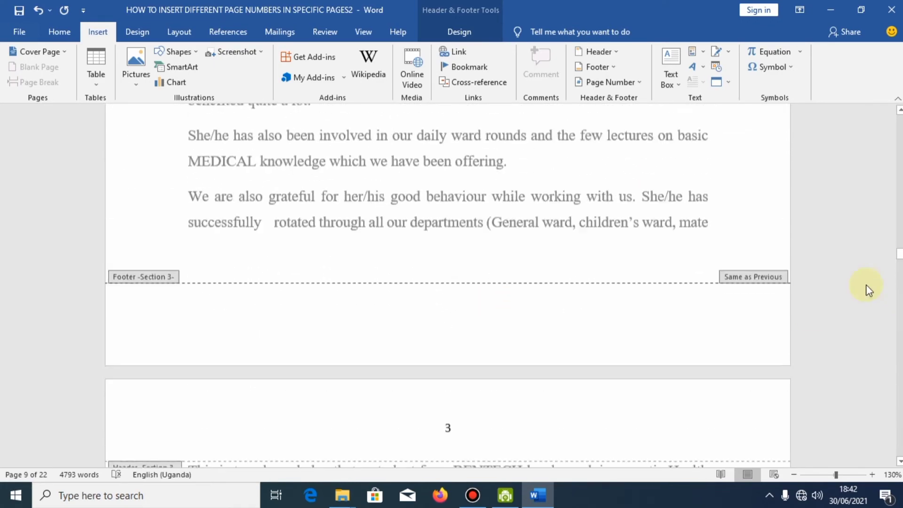
scroll(866, 282, "up", 10)
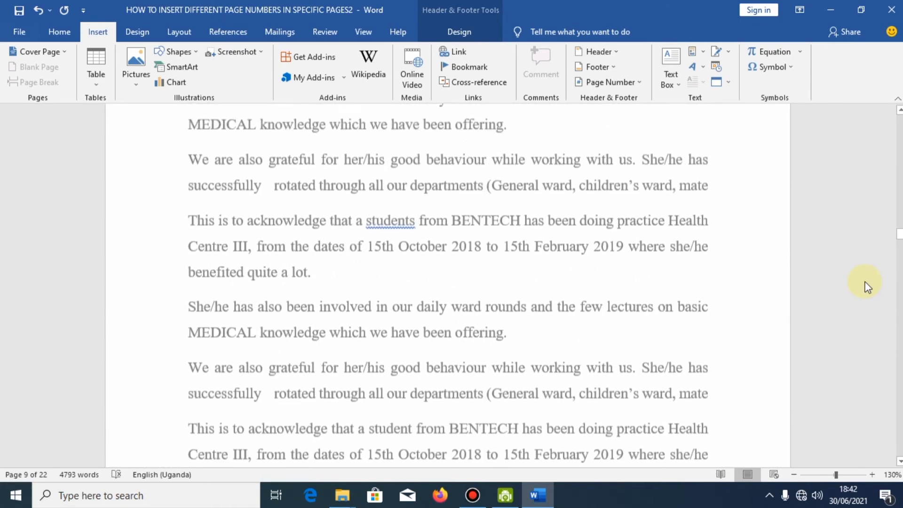
scroll(493, 259, "up", 15)
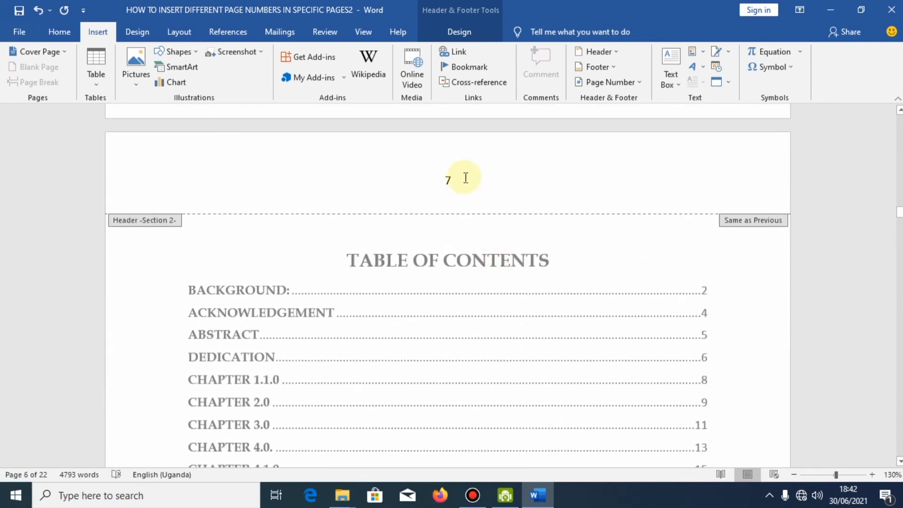
scroll(492, 252, "down", 4)
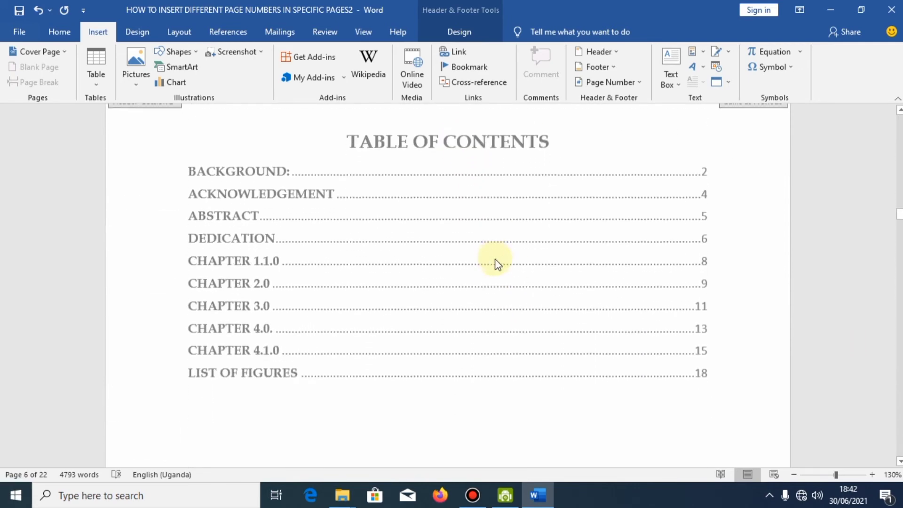
scroll(496, 262, "up", 5)
scroll(483, 252, "up", 1)
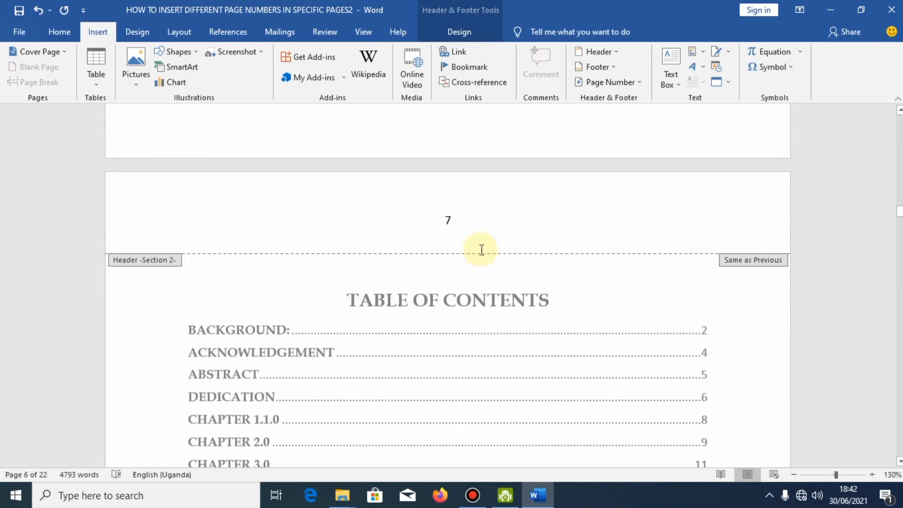
scroll(471, 242, "up", 2)
scroll(685, 155, "up", 3)
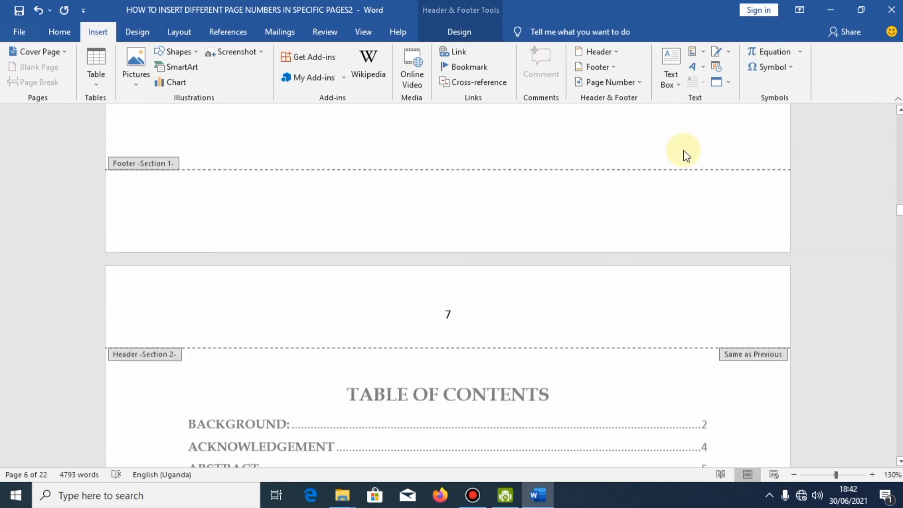
scroll(684, 153, "up", 10)
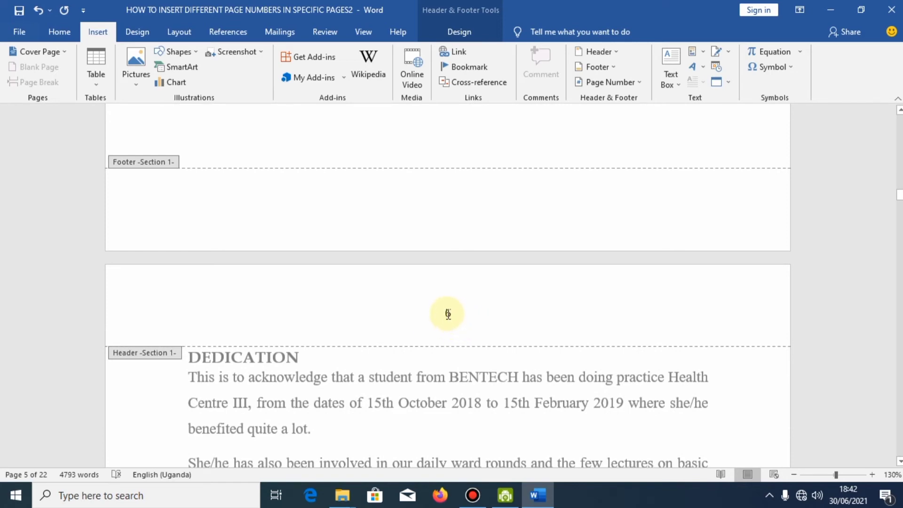
Format the Section 1 page numbers on the first page as i, ii, iii, starting at i, and check the BACKGROUND page
left_click_drag(899, 194, 900, 119)
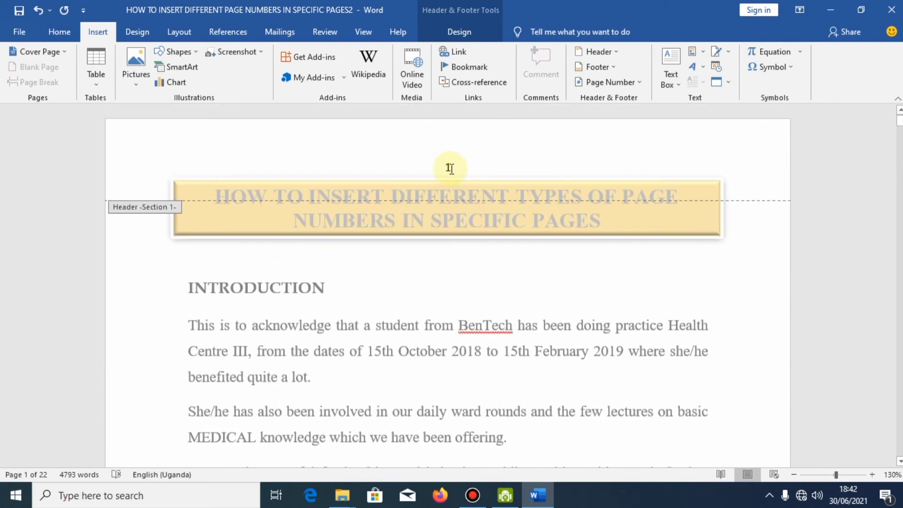
double_click(451, 167)
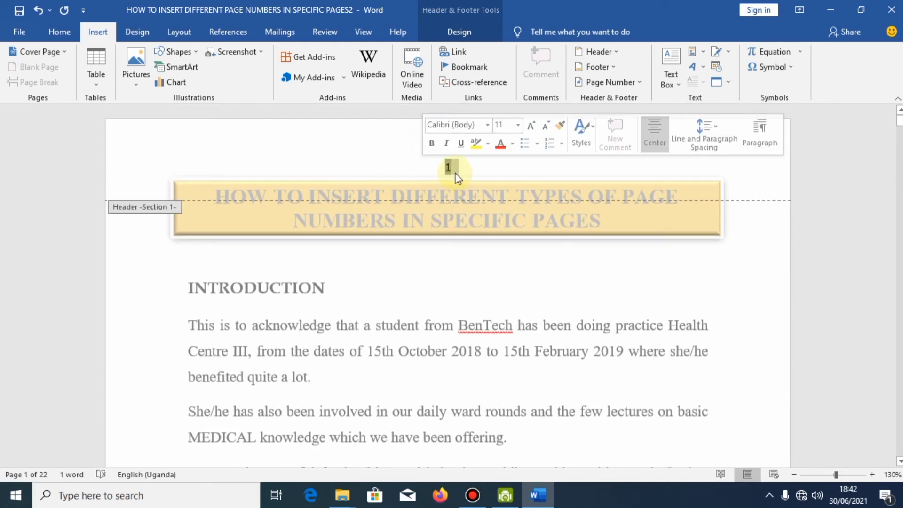
left_click(99, 33)
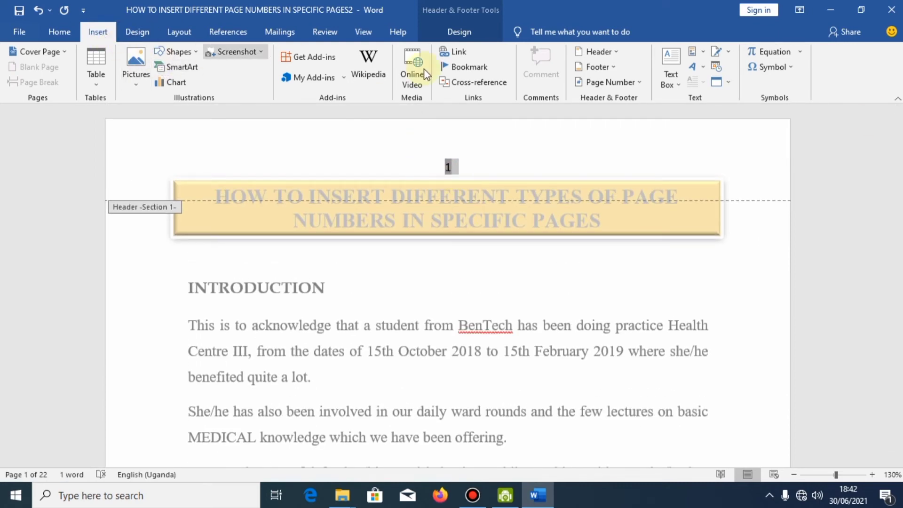
left_click(594, 84)
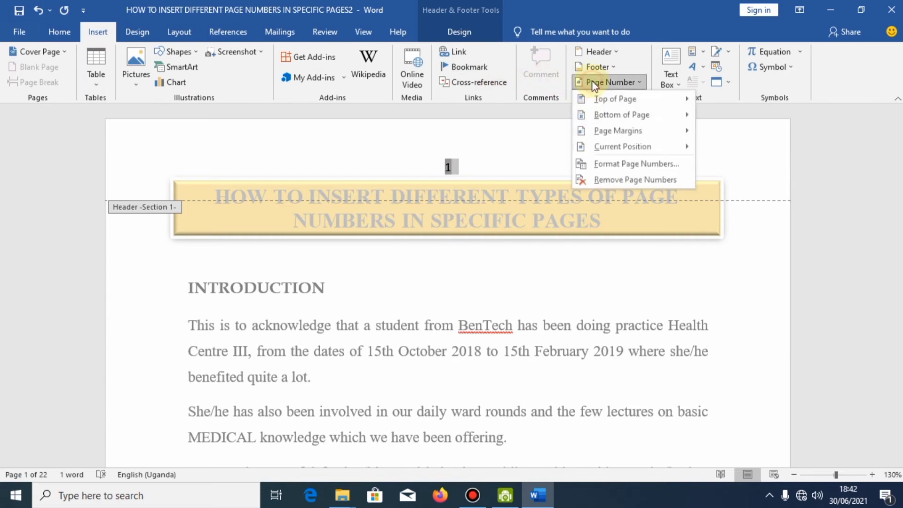
left_click(621, 164)
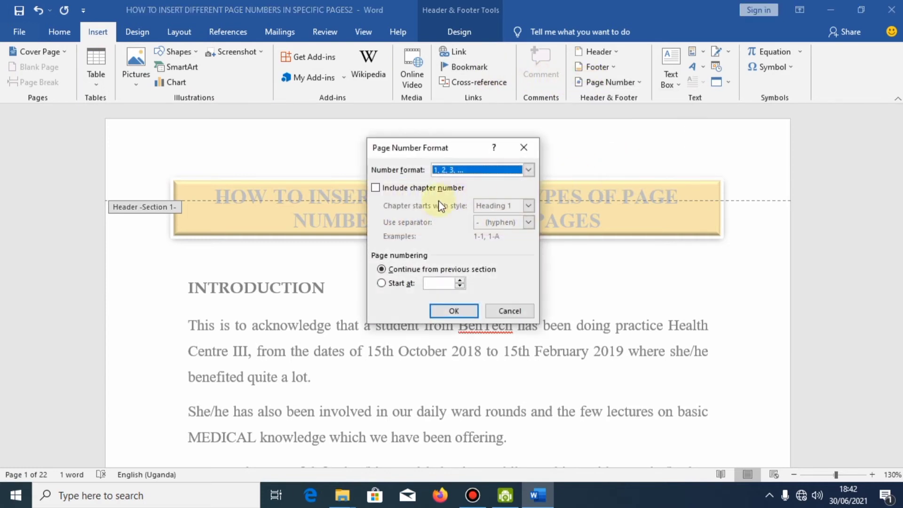
left_click(463, 170)
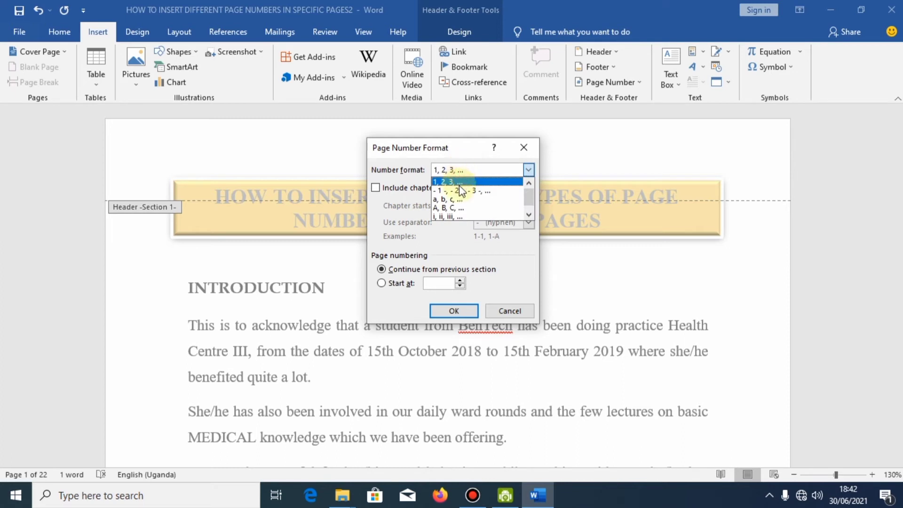
left_click(448, 216)
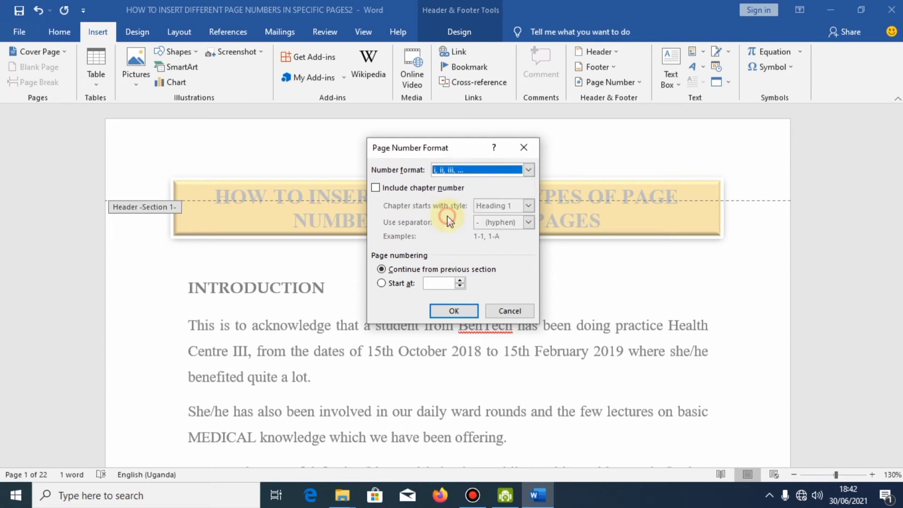
left_click(396, 284)
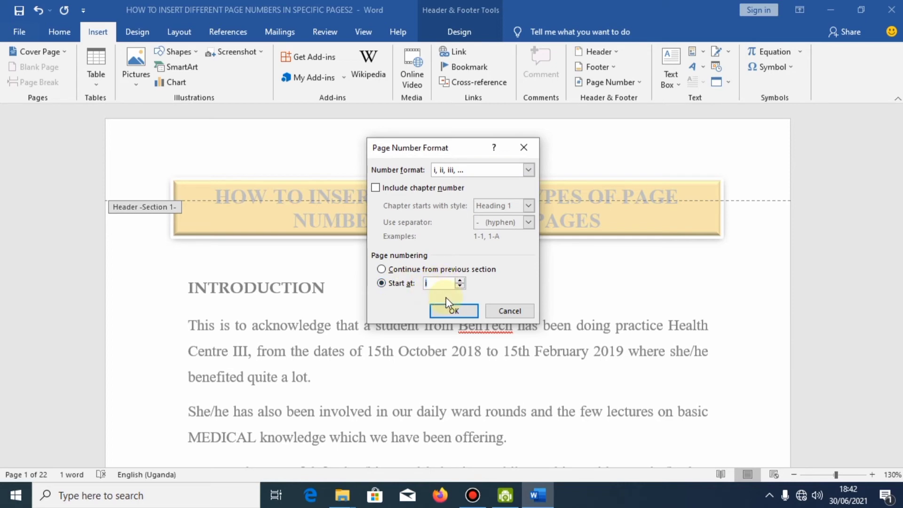
left_click(454, 311)
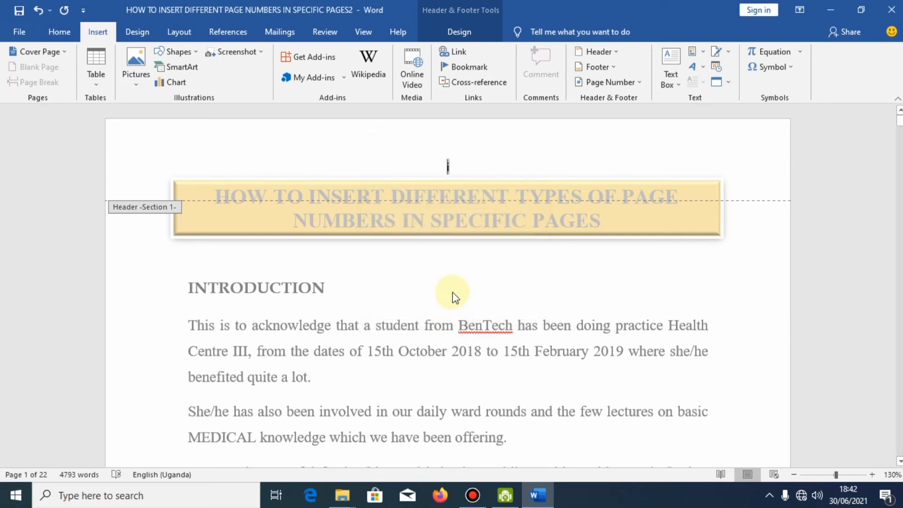
scroll(452, 266, "down", 5)
scroll(453, 266, "down", 15)
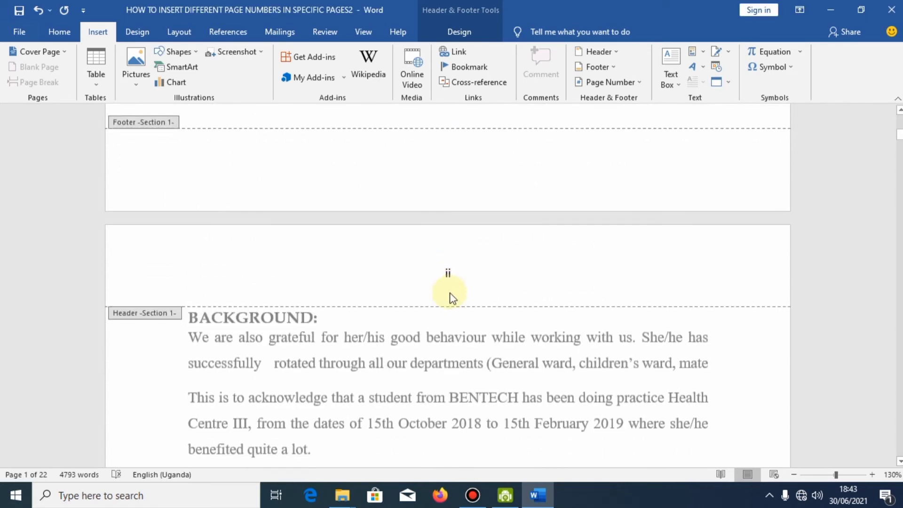
Check the header page numbers from the BACKGROUND page through DEDICATION to the TABLE OF CONTENTS page
scroll(455, 301, "down", 15)
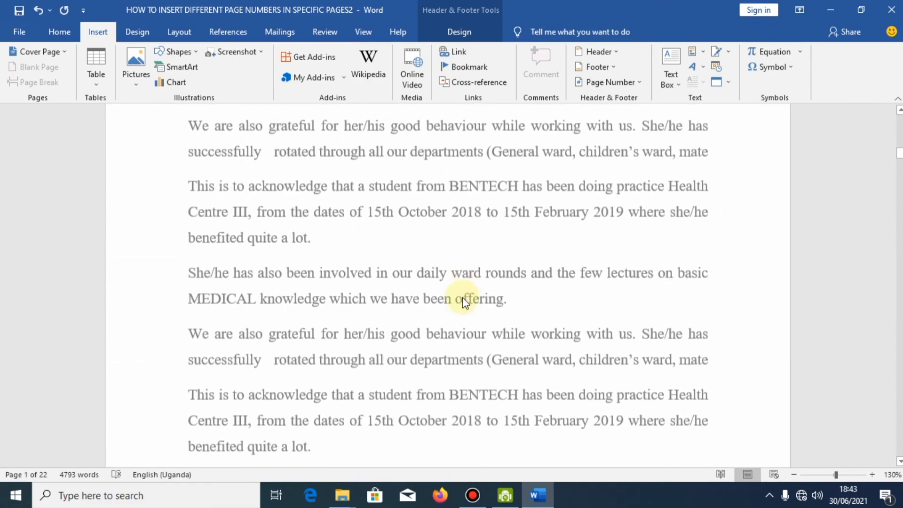
scroll(466, 298, "down", 11)
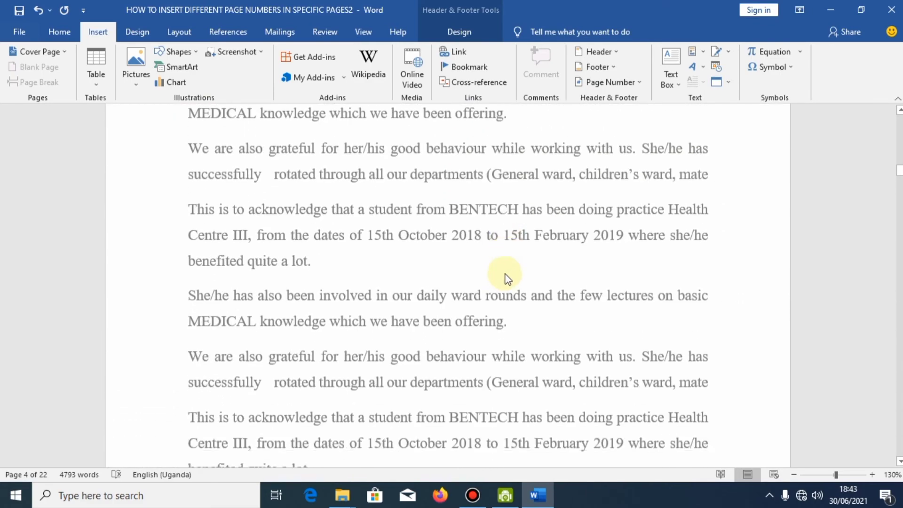
scroll(493, 281, "down", 14)
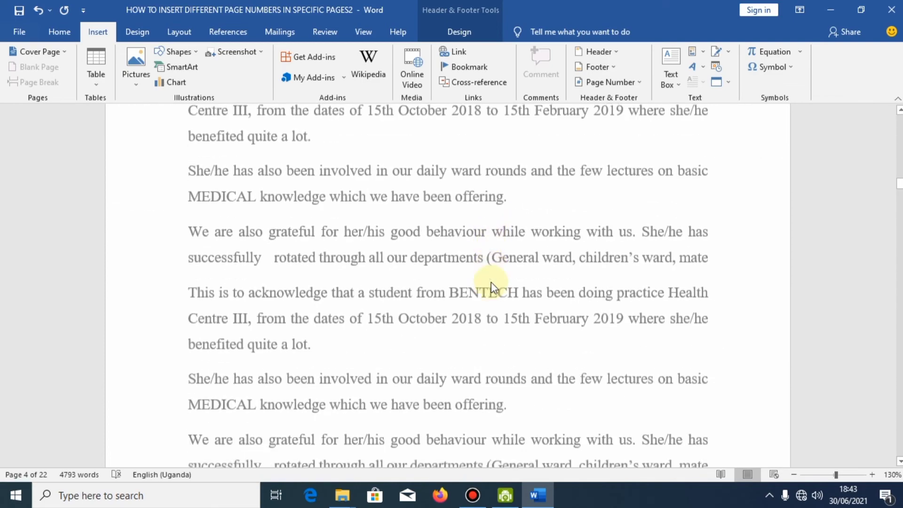
scroll(493, 292, "down", 14)
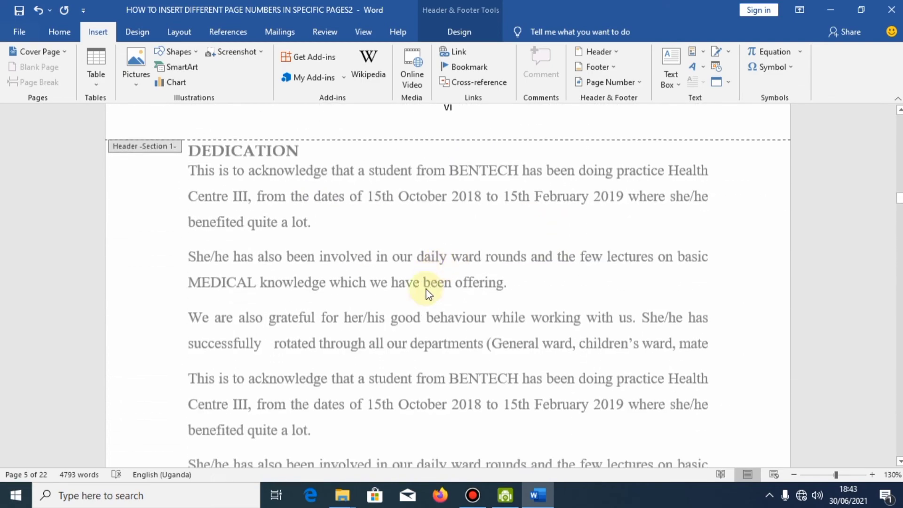
scroll(461, 316, "down", 4)
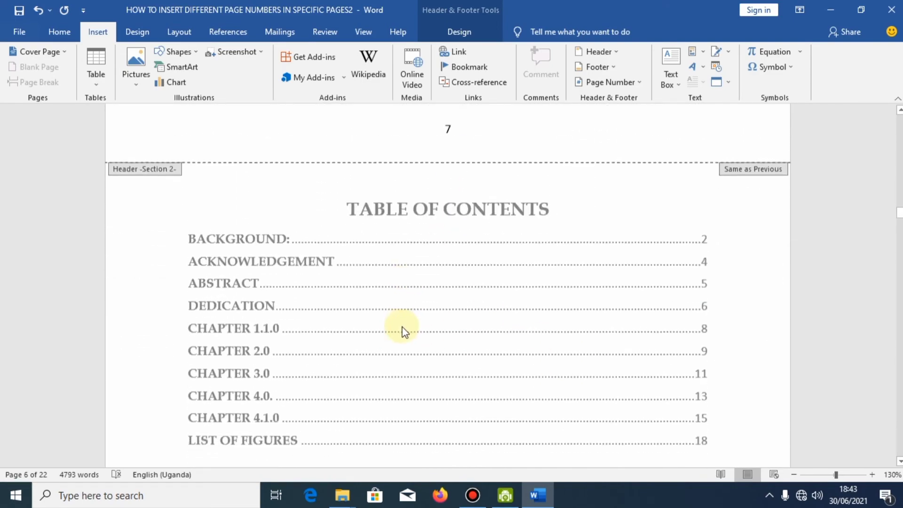
scroll(401, 331, "up", 3)
scroll(437, 328, "up", 3)
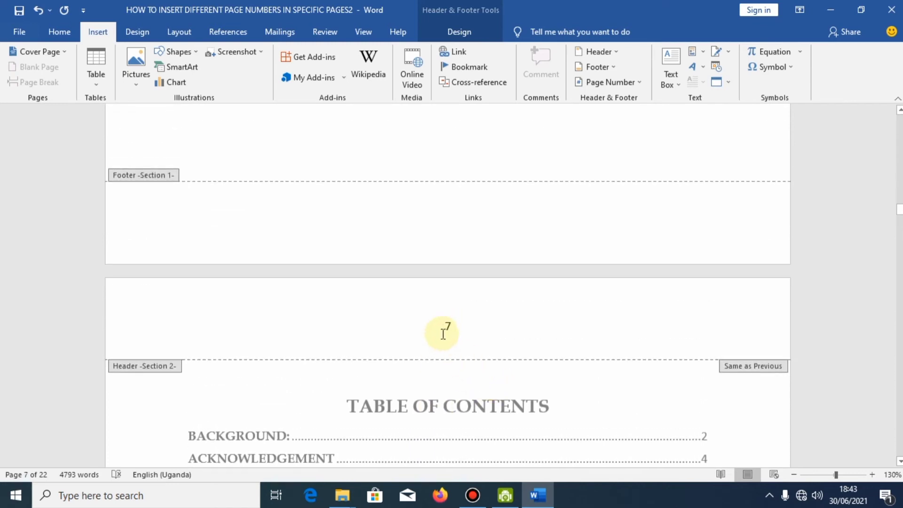
scroll(471, 409, "down", 3)
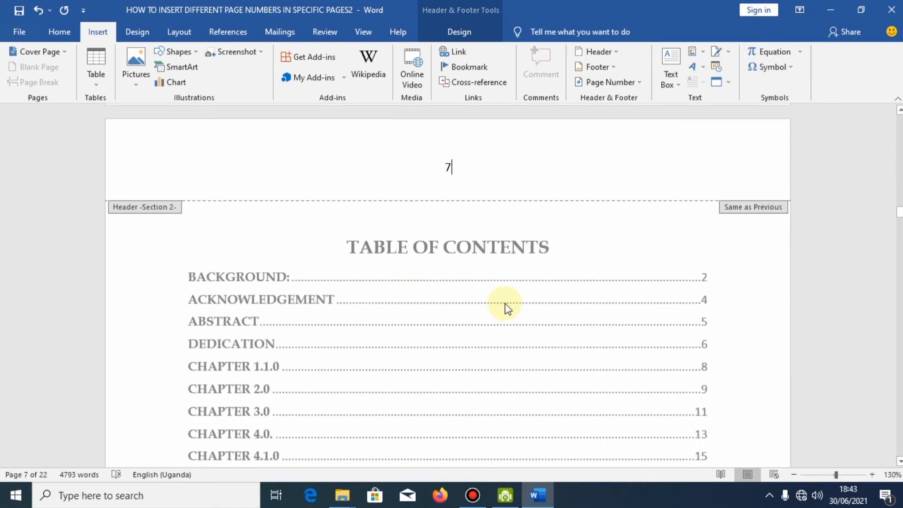
Reopen the header on the TABLE OF CONTENTS page and turn off Link to Previous for Section 2
double_click(433, 345)
scroll(679, 379, "up", 2)
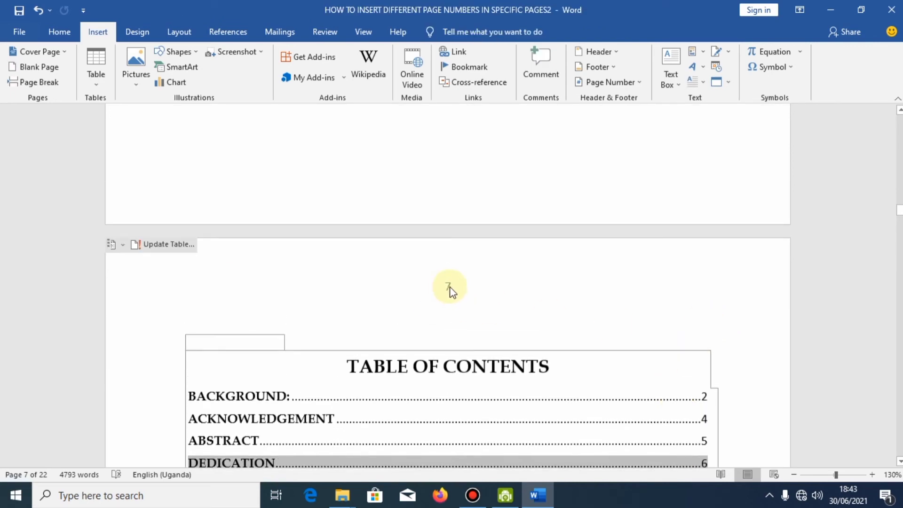
double_click(447, 286)
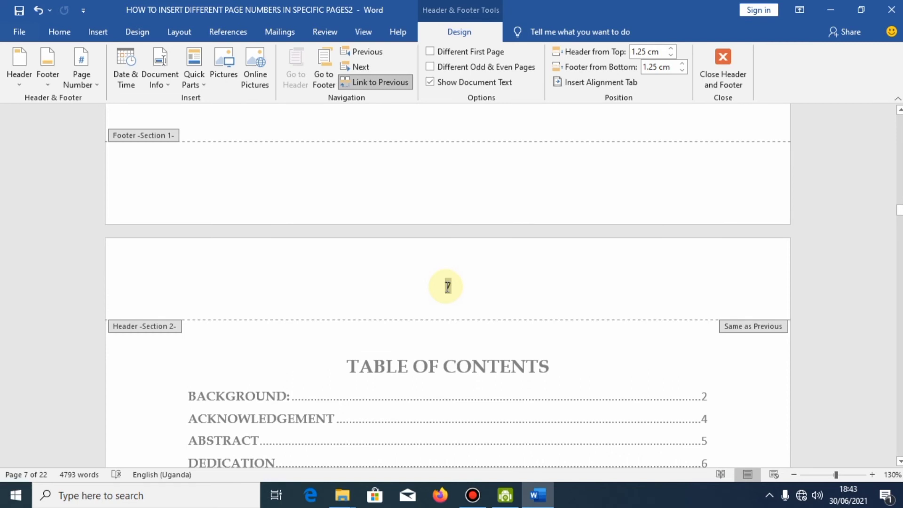
left_click(372, 83)
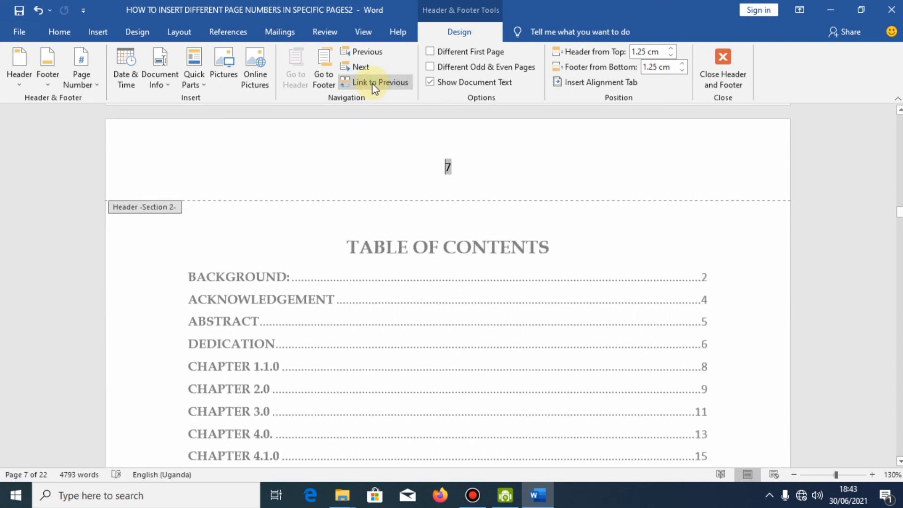
Remove the page number from the Section 2 header on the TABLE OF CONTENTS page and return to the document body
left_click(100, 32)
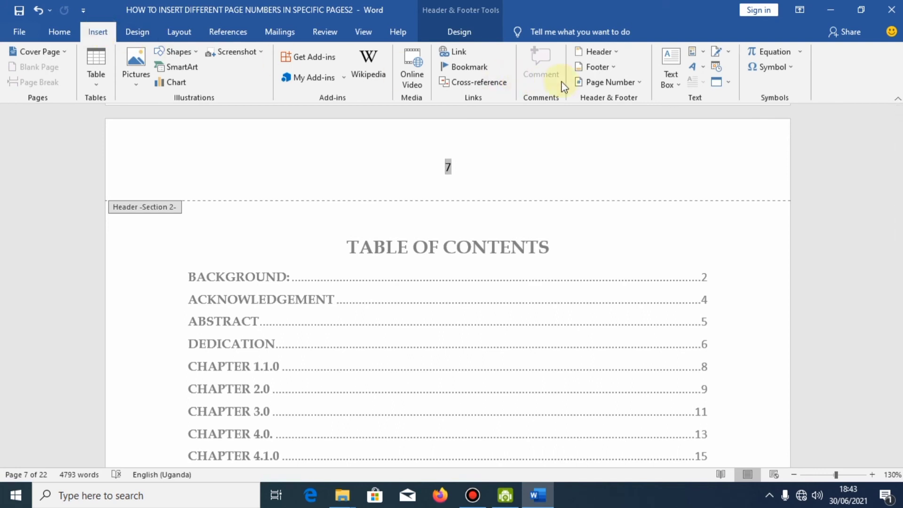
left_click(602, 81)
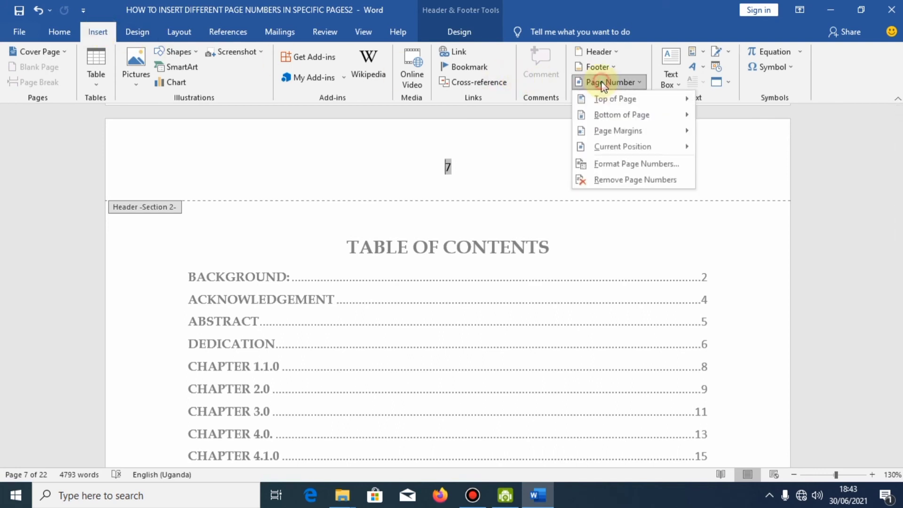
left_click(639, 179)
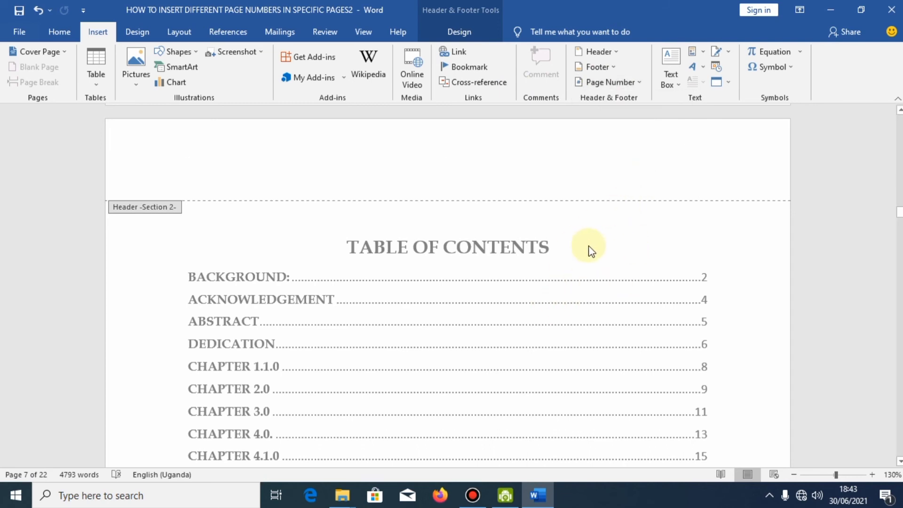
left_click(687, 238)
left_click(687, 239)
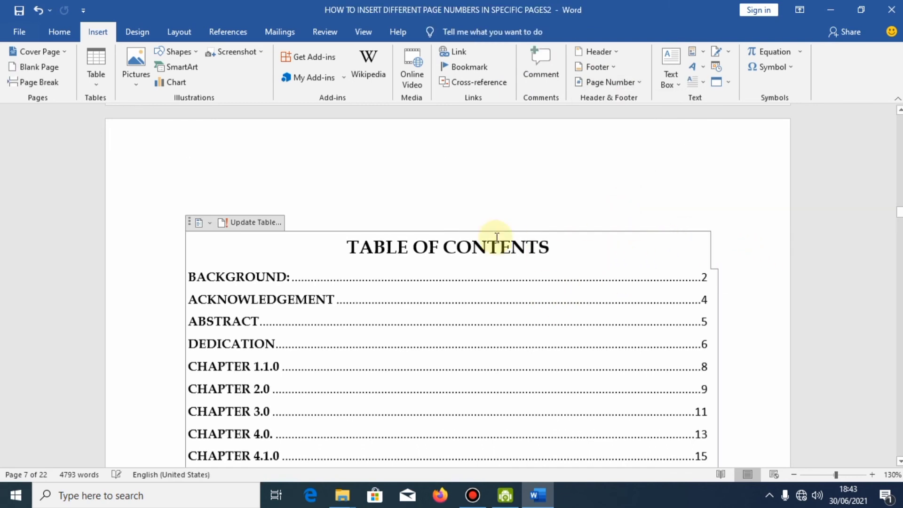
Check the page numbers from the table of contents back to ACKNOWLEDGEMENT, and then across the CHAPTER 1.1.0 and CHAPTER 2.0 pages
scroll(478, 196, "up", 15)
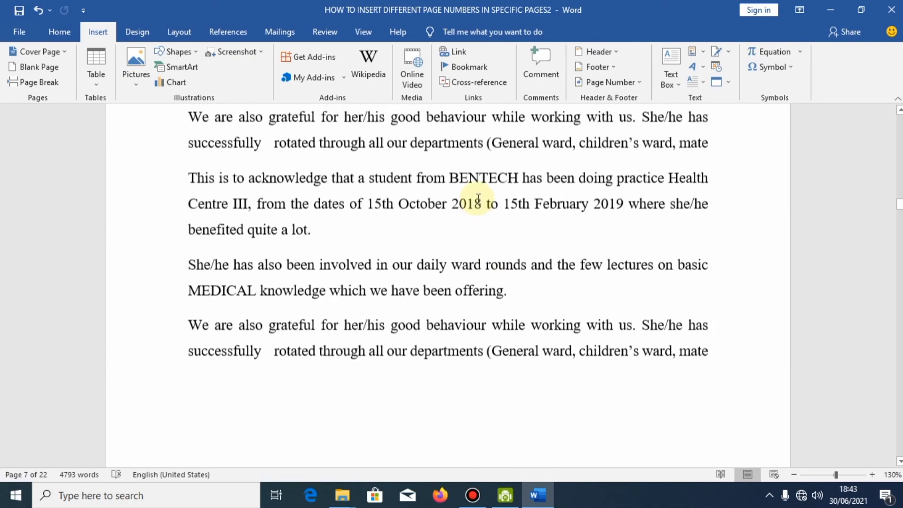
scroll(466, 263, "up", 15)
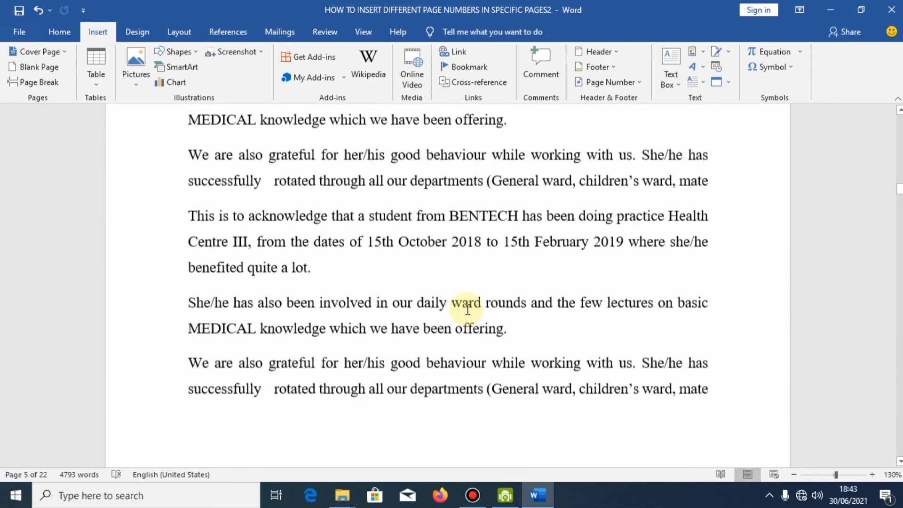
scroll(468, 309, "up", 10)
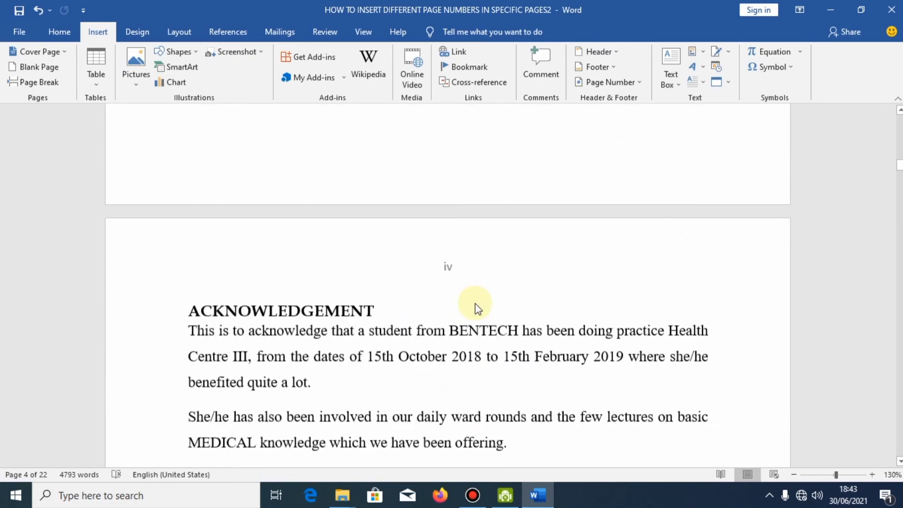
scroll(564, 302, "up", 3)
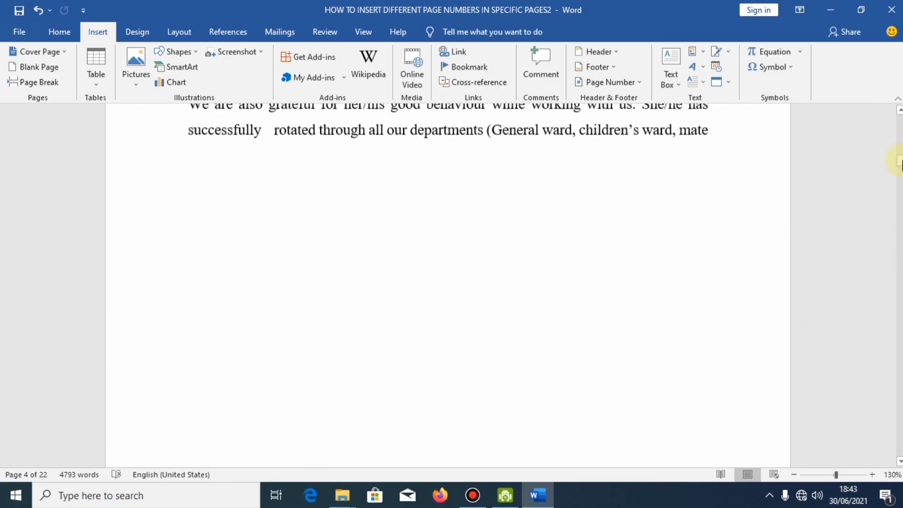
left_click_drag(900, 162, 890, 236)
scroll(541, 254, "up", 3)
scroll(442, 198, "down", 2)
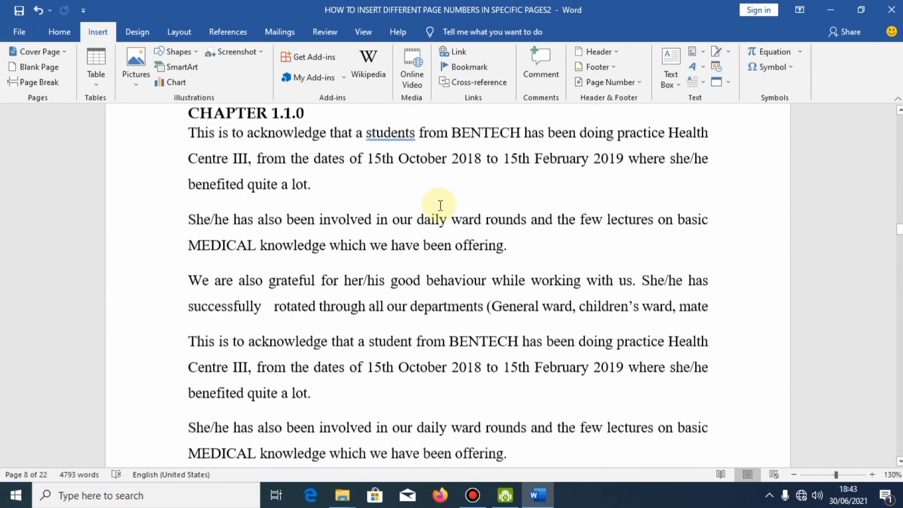
scroll(440, 206, "down", 8)
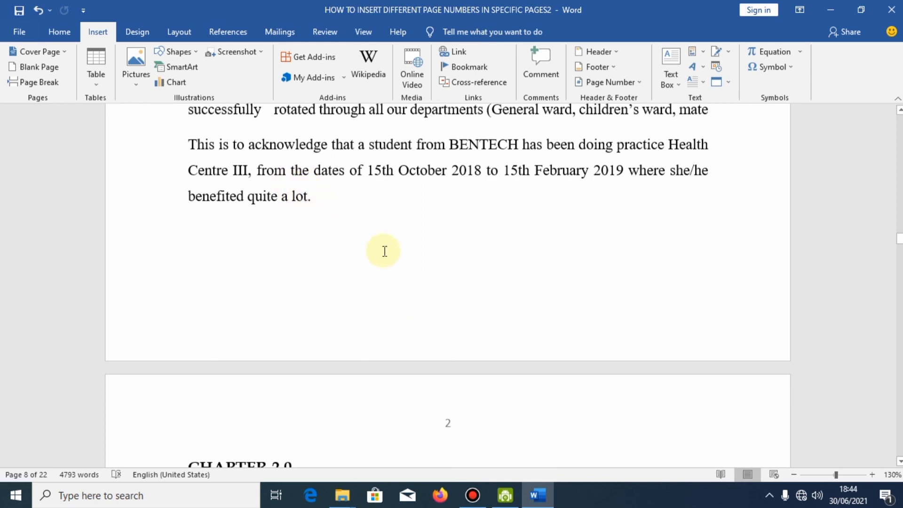
scroll(470, 264, "down", 3)
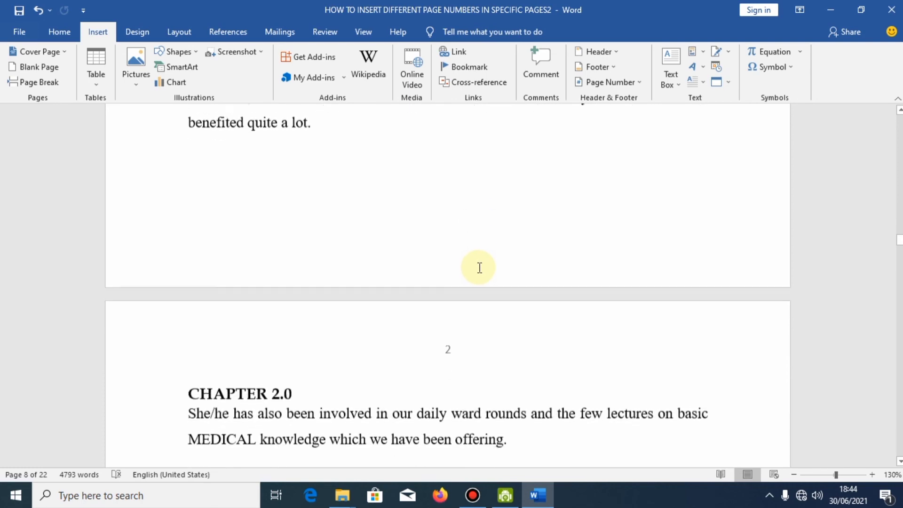
scroll(329, 335, "down", 2)
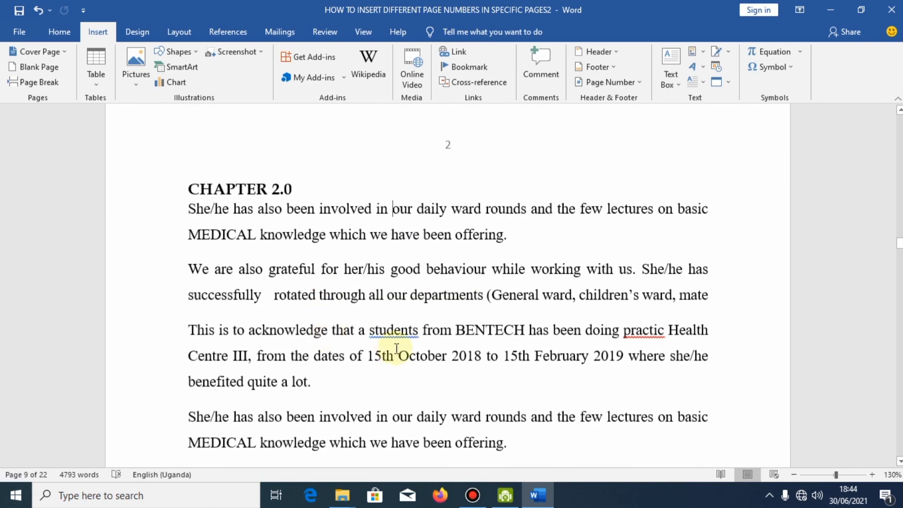
scroll(428, 353, "down", 6)
scroll(441, 353, "down", 5)
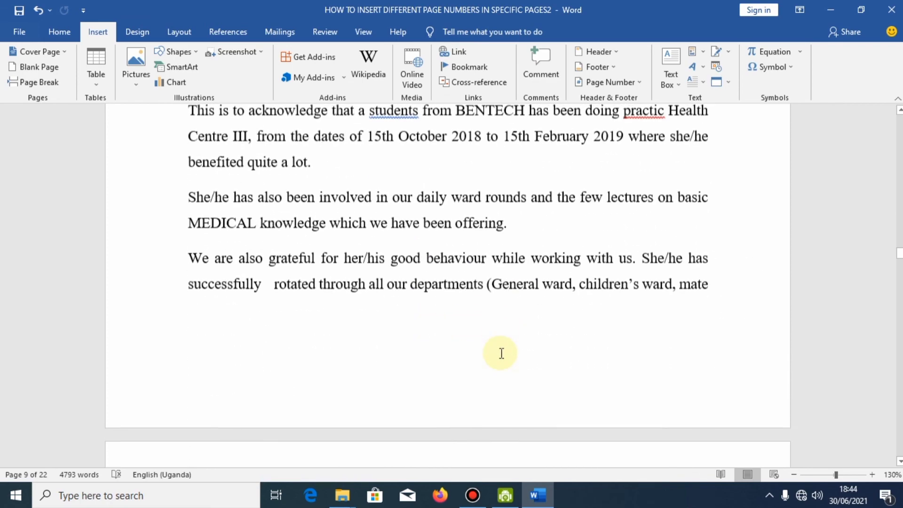